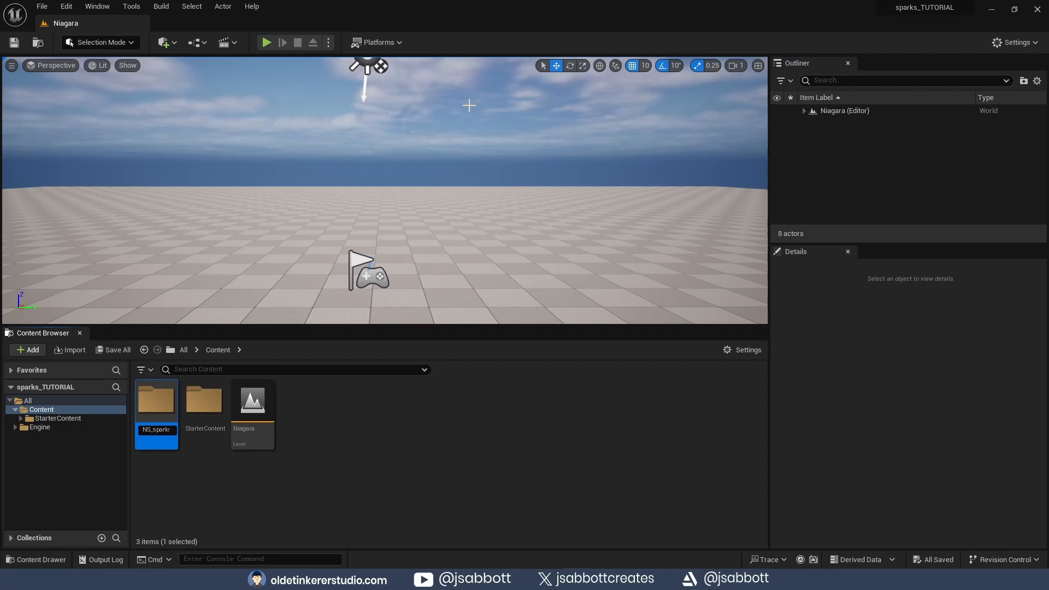
- Name the new content folder NS_sparks and open it
key("Return")
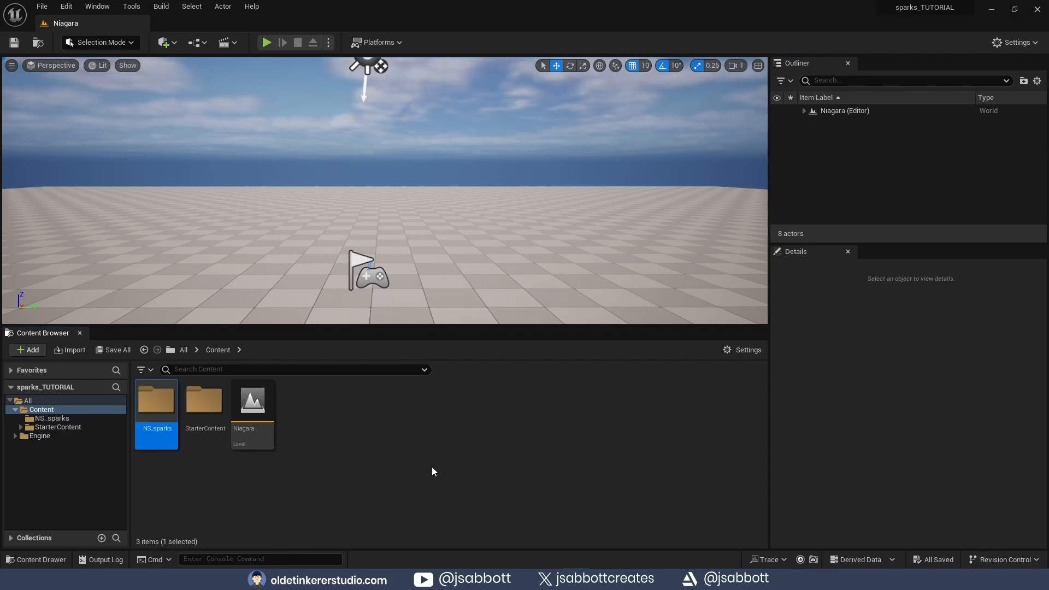
double_click(154, 405)
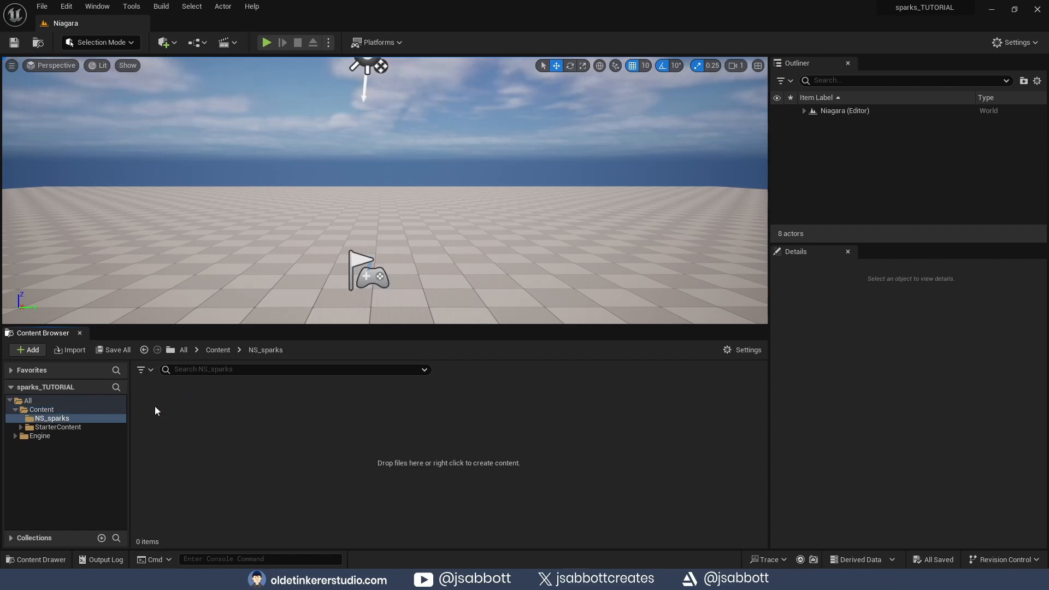
- Create a Niagara system in the NS_sparks folder from selected emitters, adding only the Empty emitter template
right_click(294, 455)
left_click(362, 208)
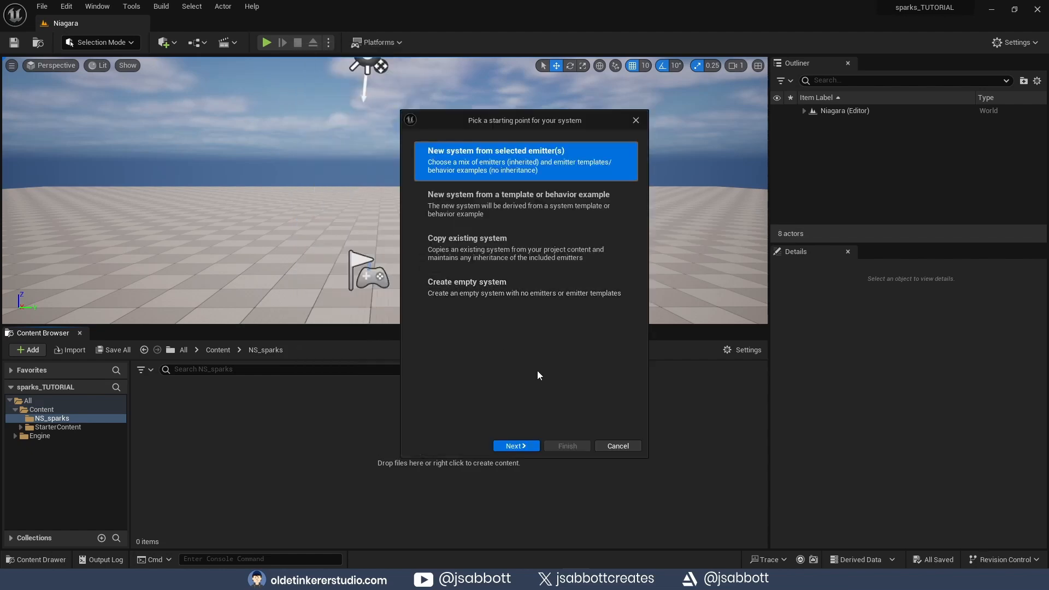
left_click(523, 447)
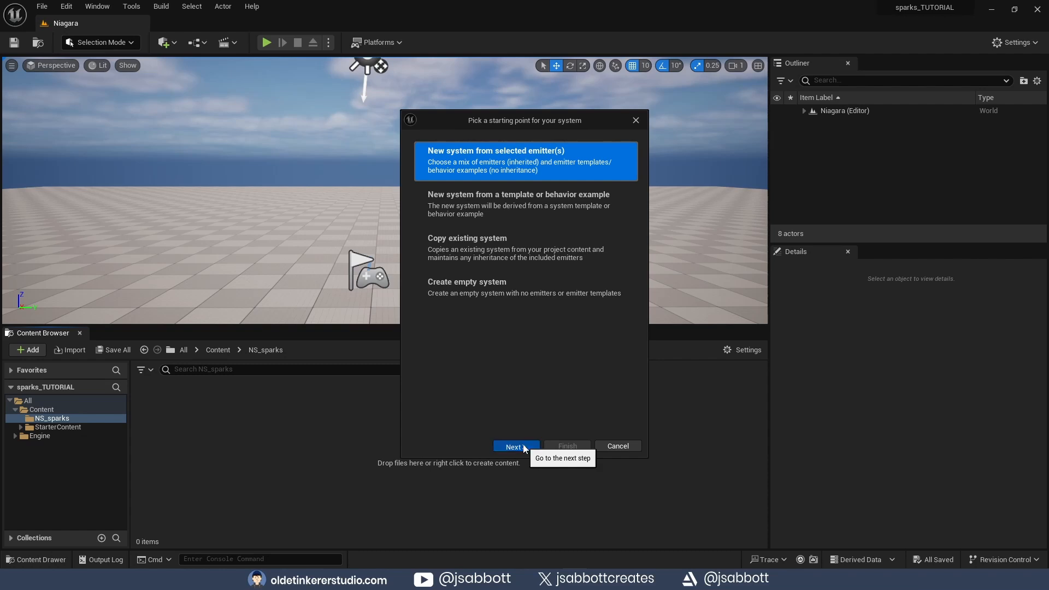
scroll(538, 298, "down", 2)
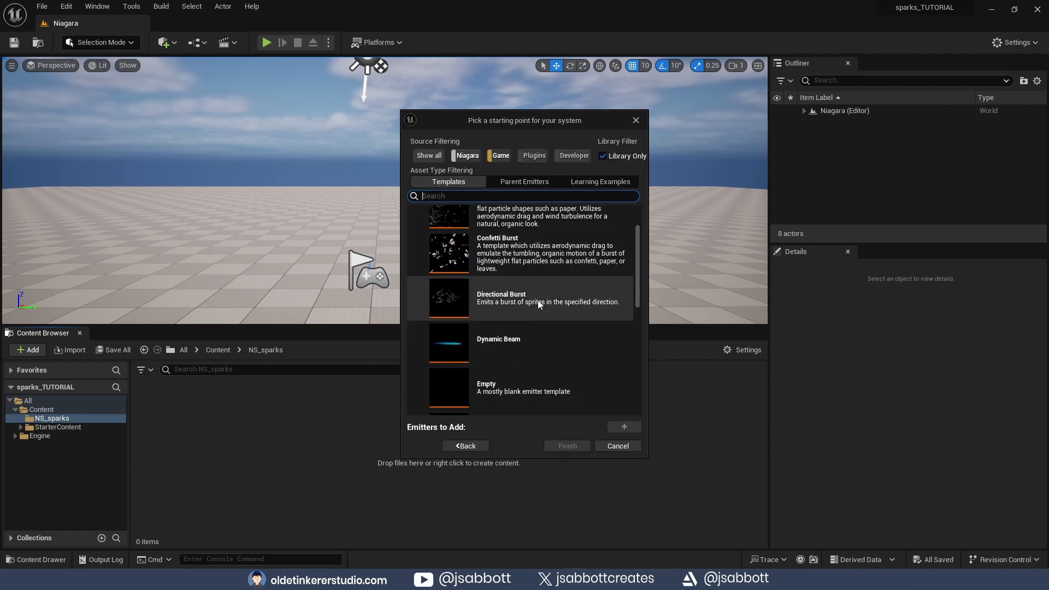
scroll(538, 300, "down", 2)
left_click(484, 338)
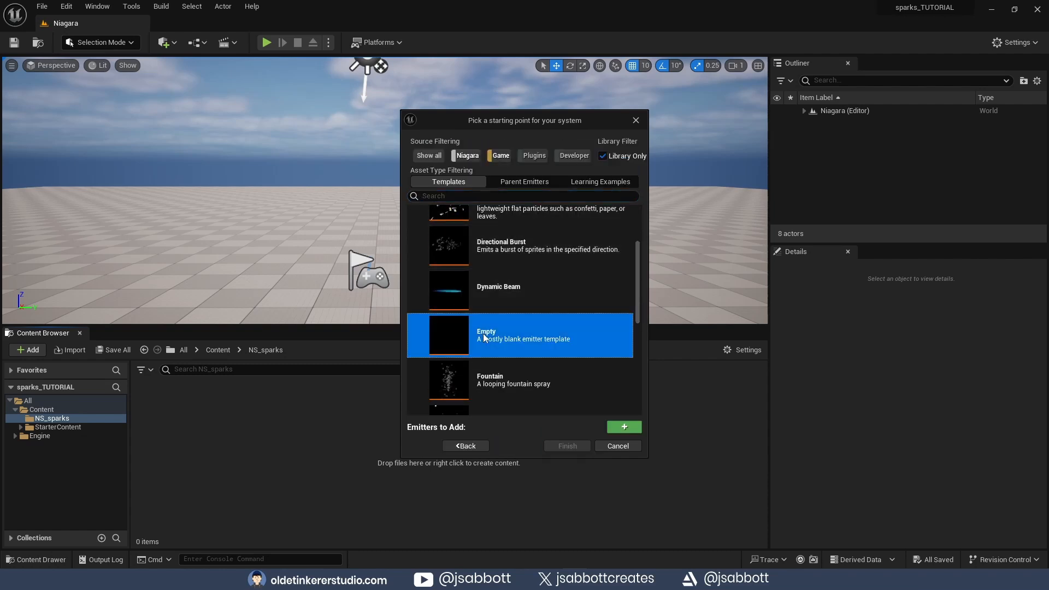
double_click(522, 335)
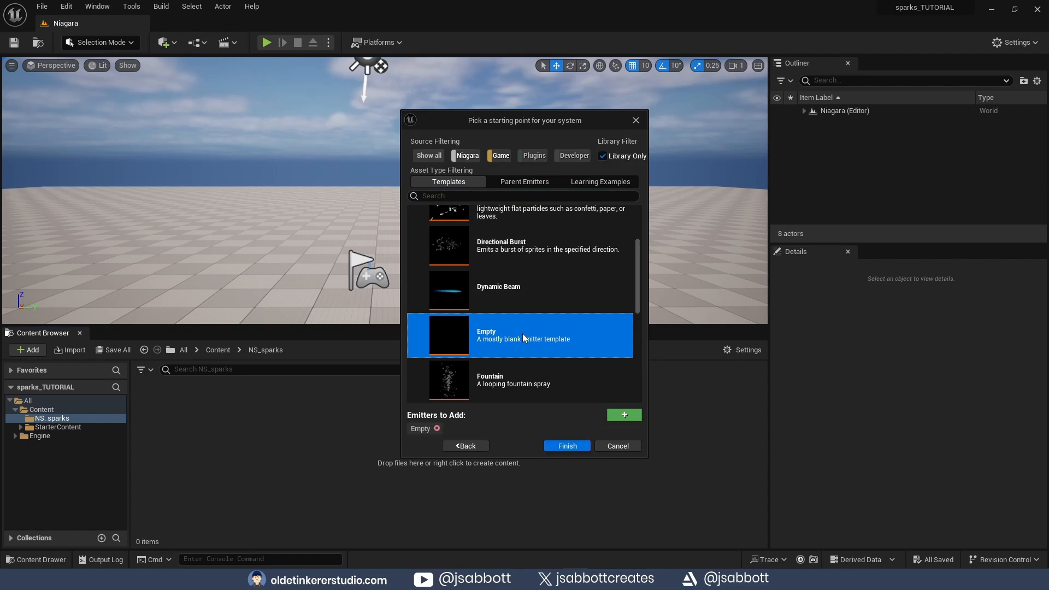
left_click(566, 446)
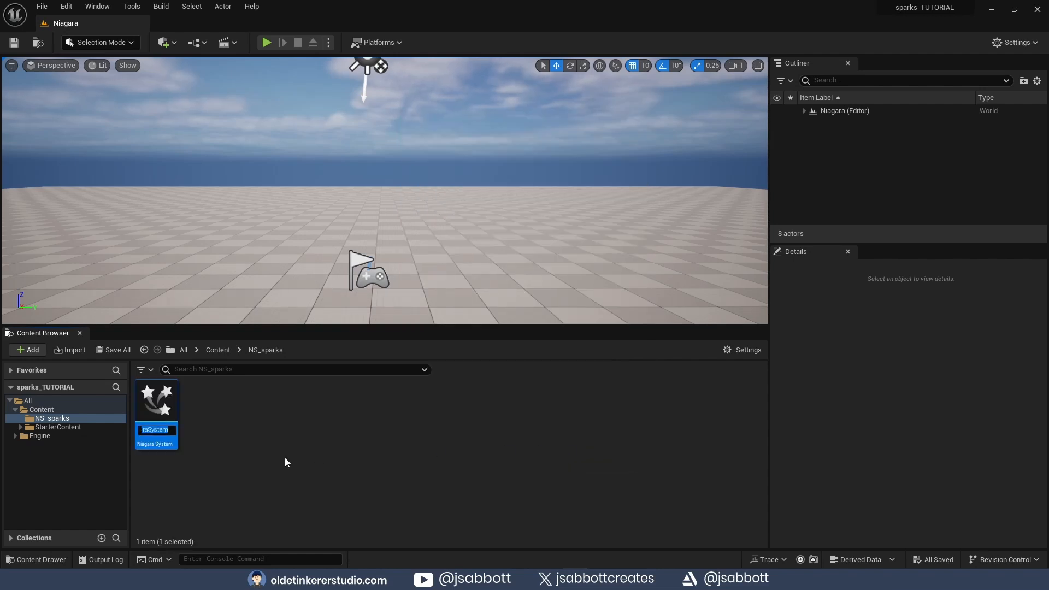
- Name the new Niagara system NS_sparks and open it for editing, docked beside the Niagara level
type("NS_sparks")
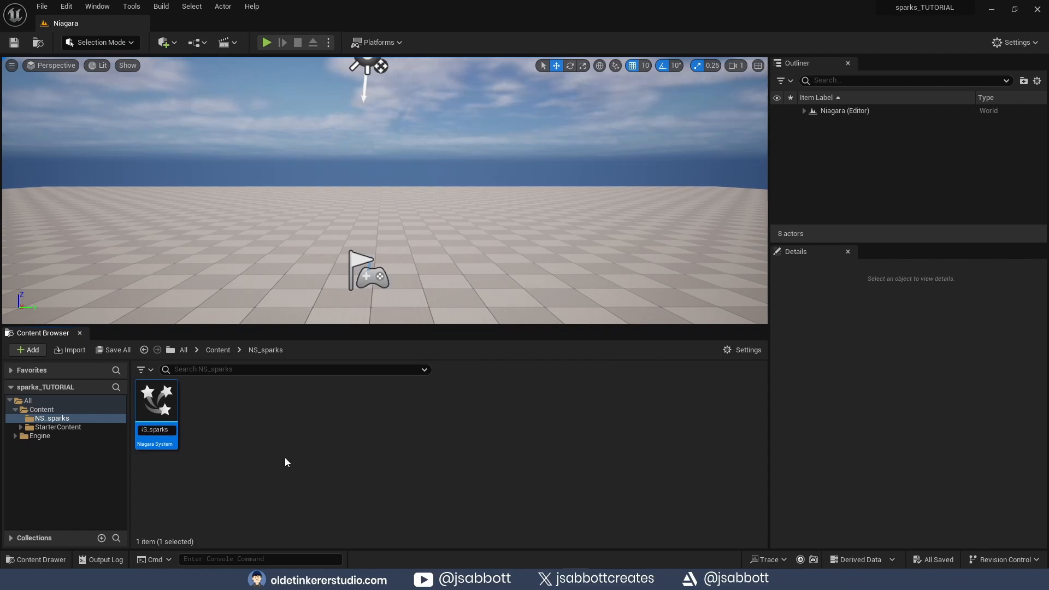
key("Return")
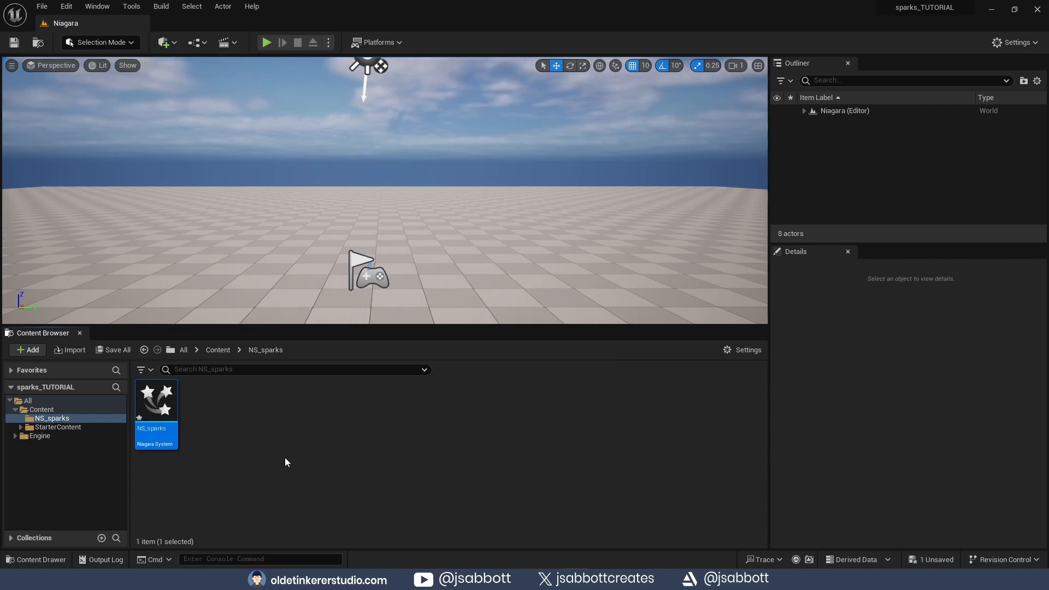
double_click(162, 397)
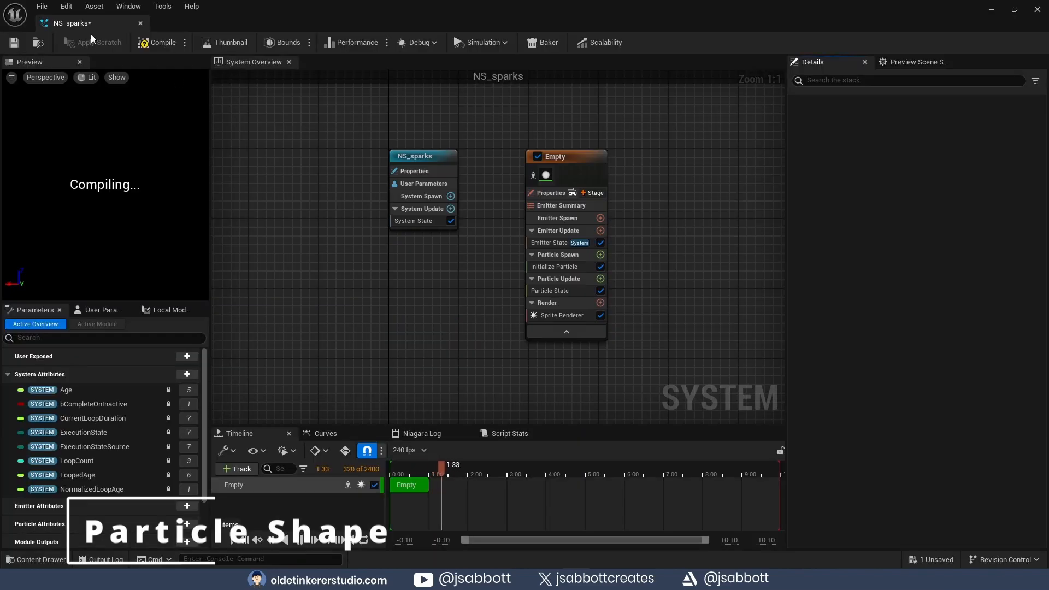
left_click_drag(77, 28, 164, 25)
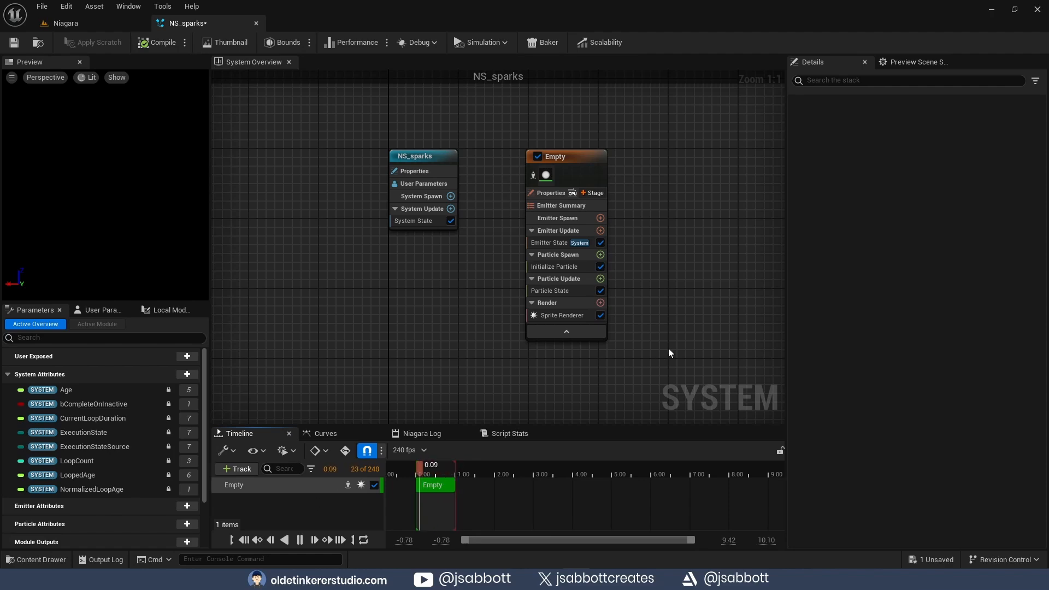
- Toggle Show Environment on and off in the Preview Scene Settings and inspect the Environment Color
left_click(129, 6)
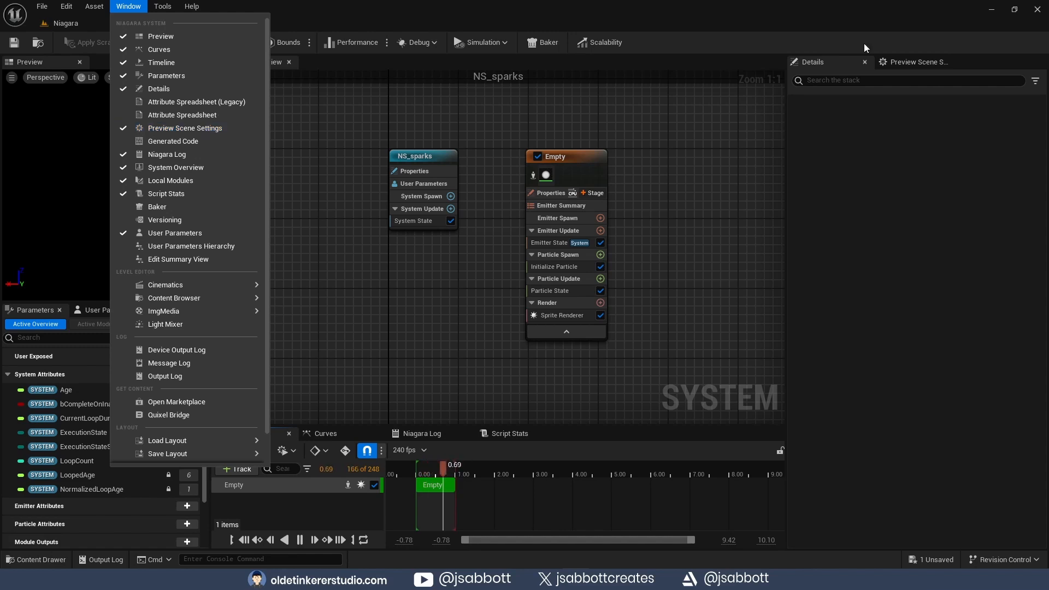
left_click(923, 62)
left_click(924, 62)
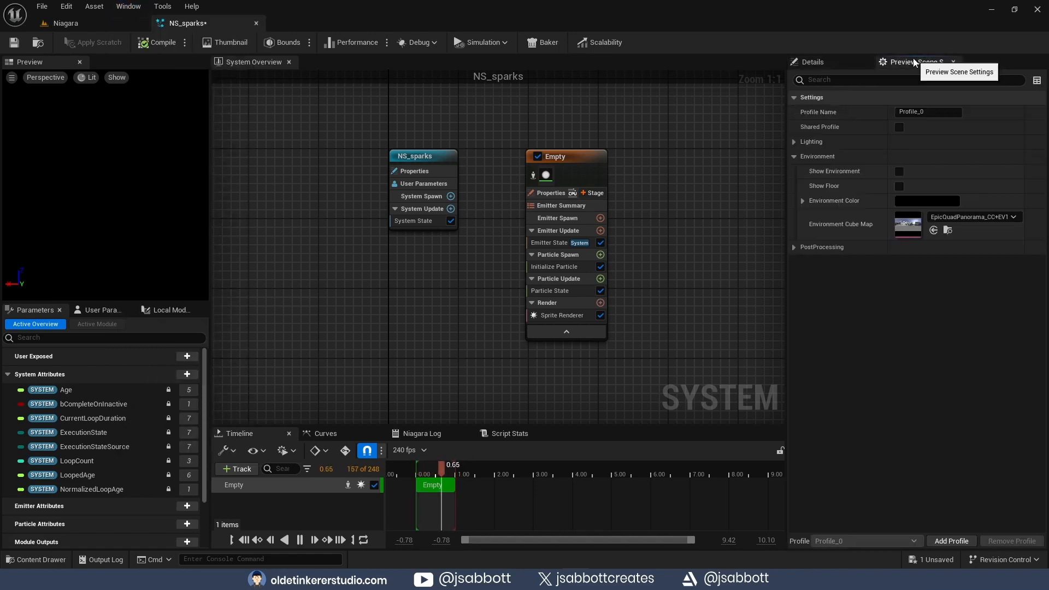
left_click(900, 172)
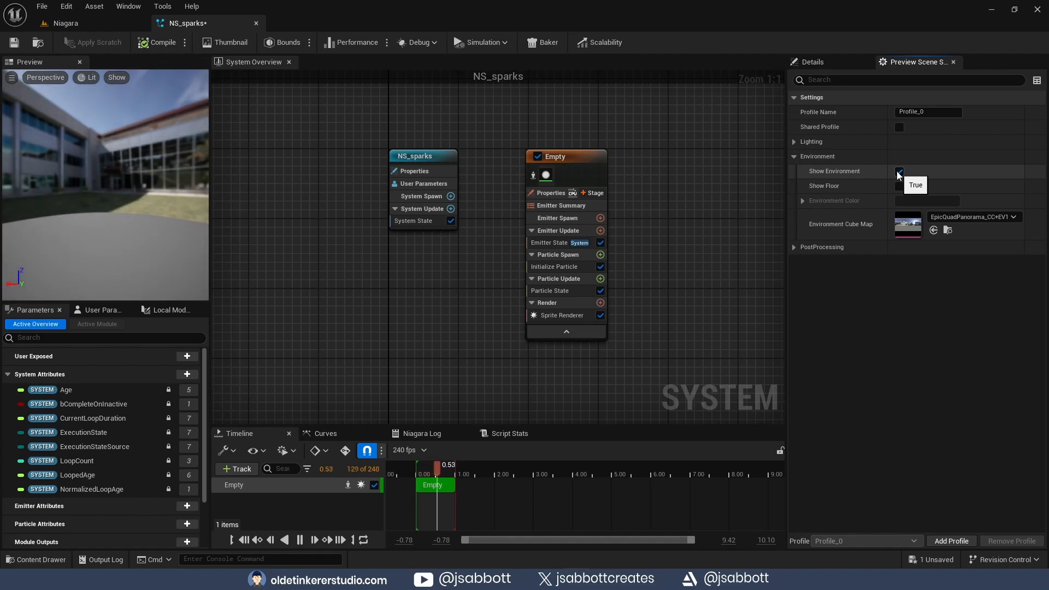
left_click(899, 173)
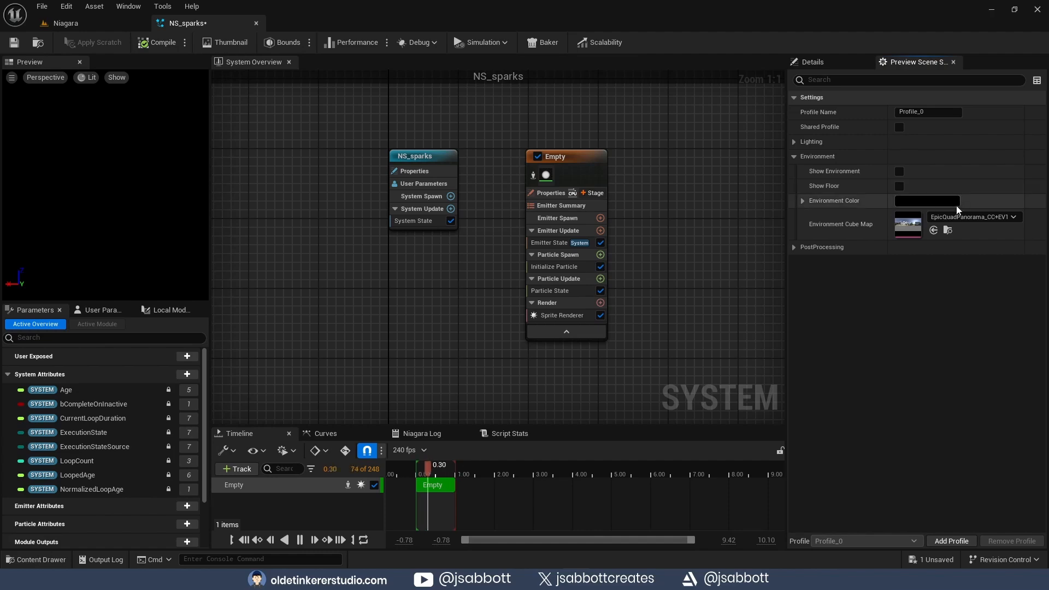
left_click(926, 202)
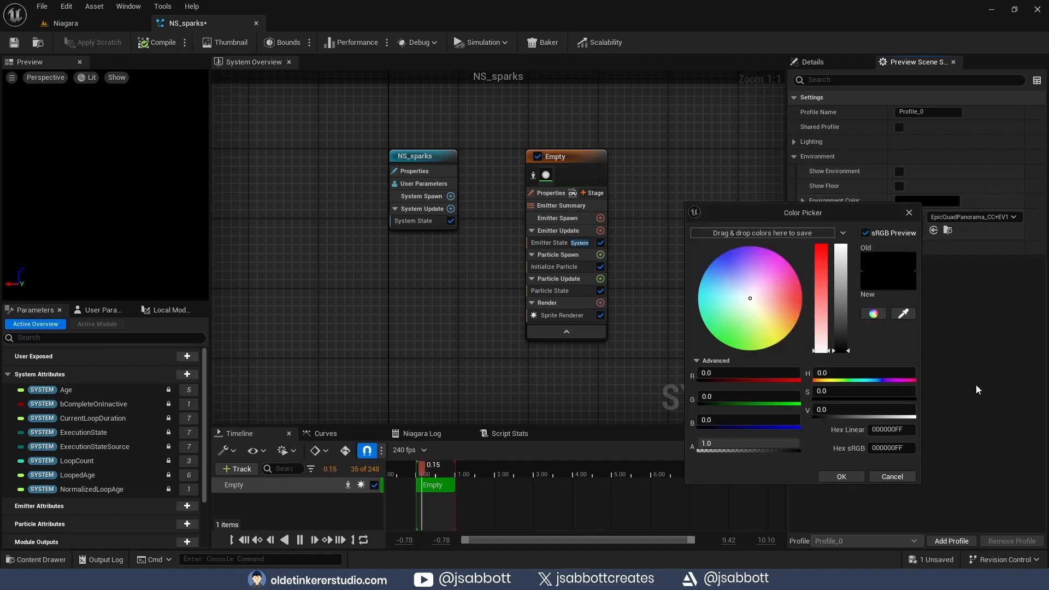
left_click(845, 477)
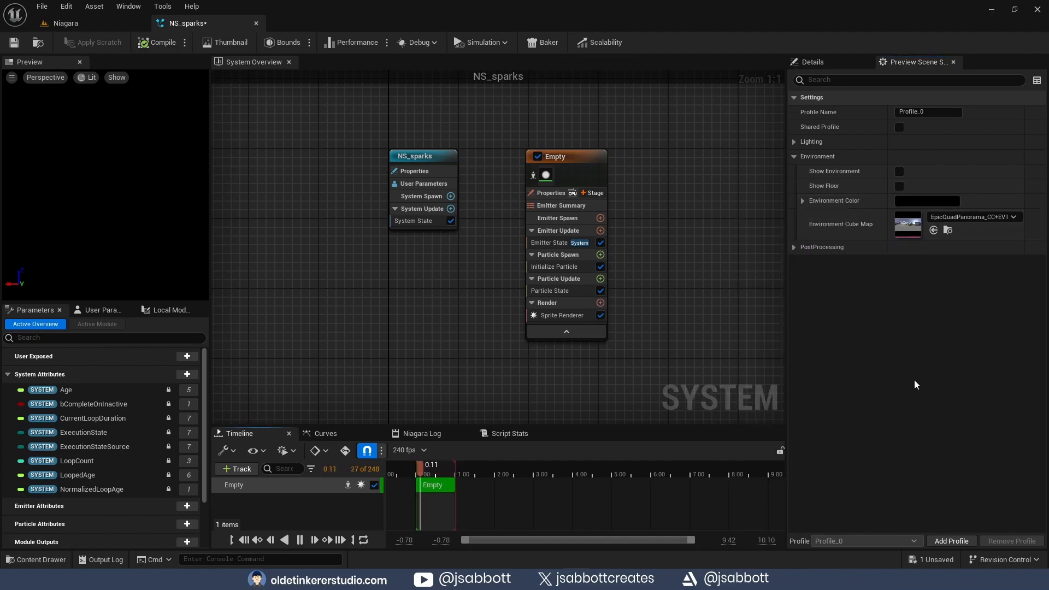
- Add a Spawn Burst Instantaneous module to the Emitter Update group of the Empty emitter
left_click(600, 231)
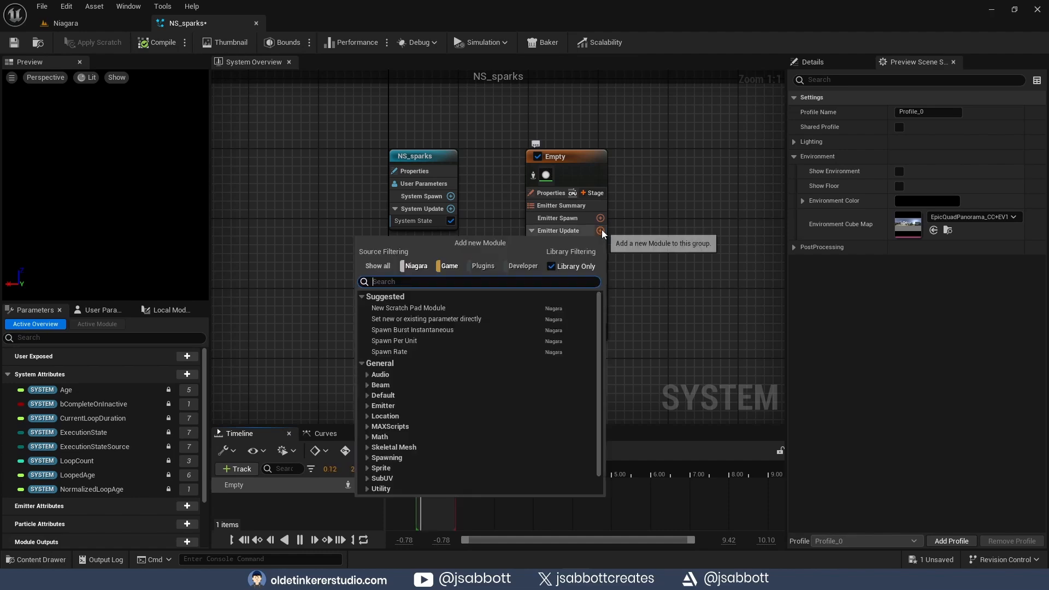
type("spawn")
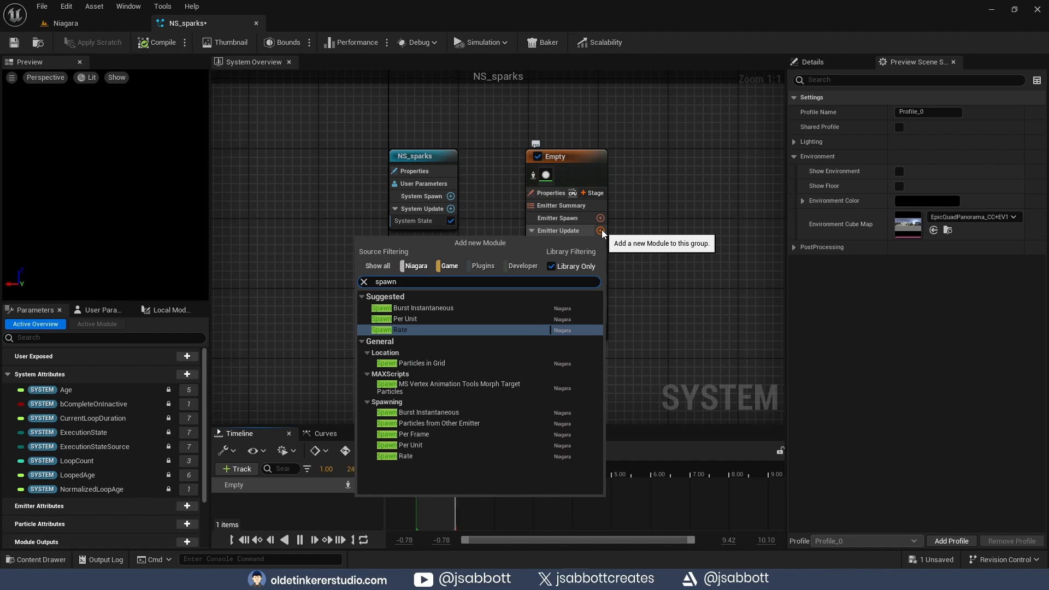
type(" bu")
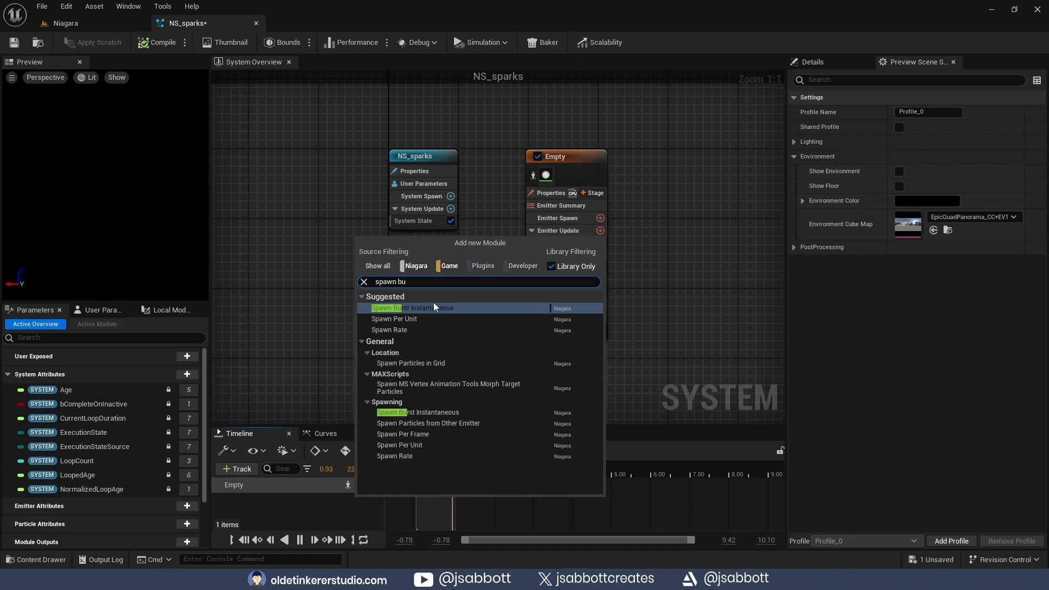
left_click(434, 308)
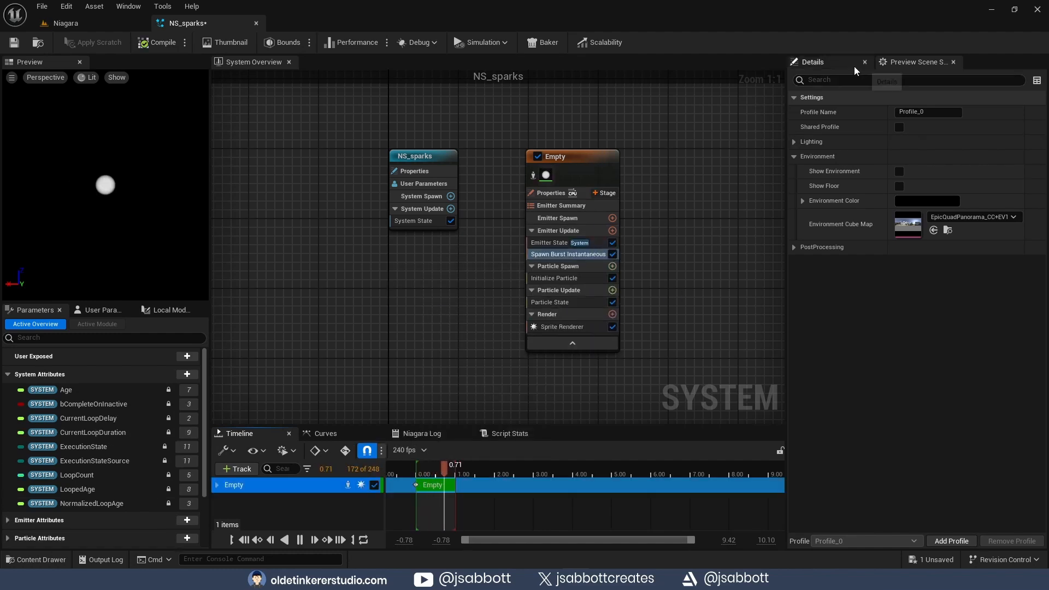
- Set the Spawn Count of the Spawn Burst Instantaneous module to 125
left_click(835, 62)
left_click(886, 143)
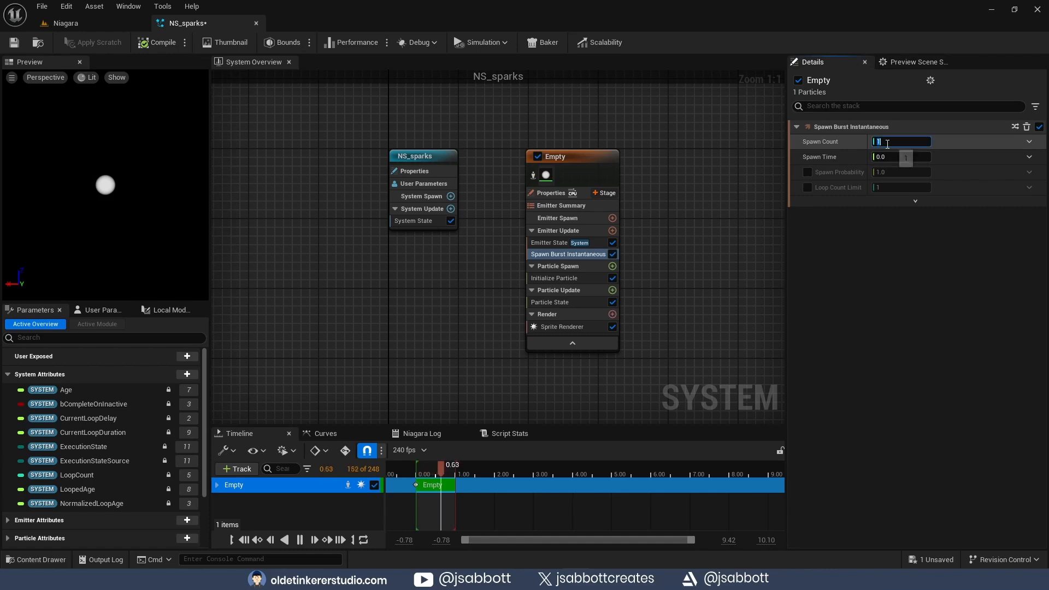
type("65")
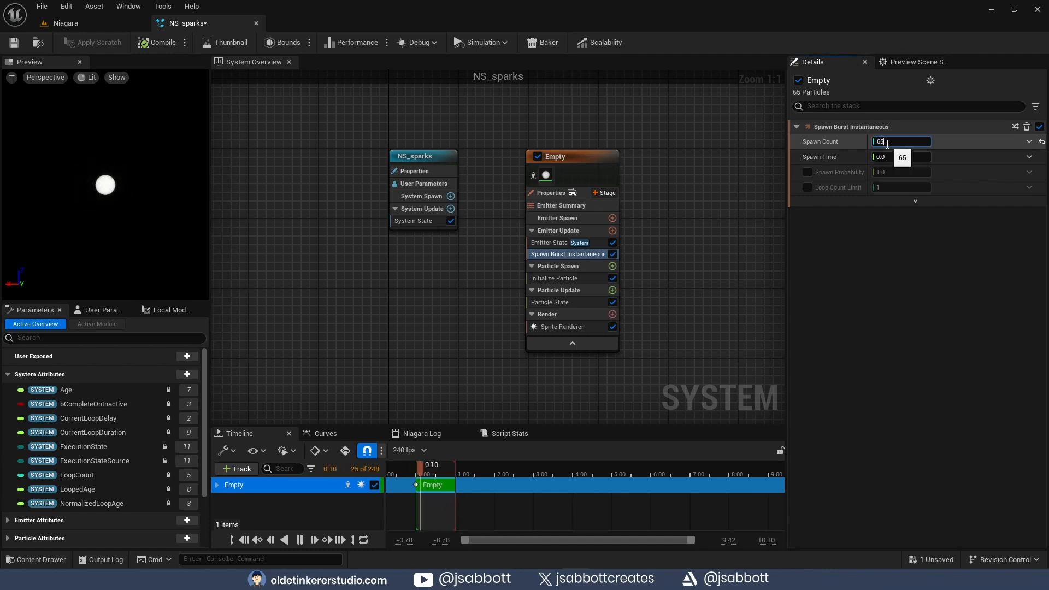
key("BackSpace")
key("BackSpace")
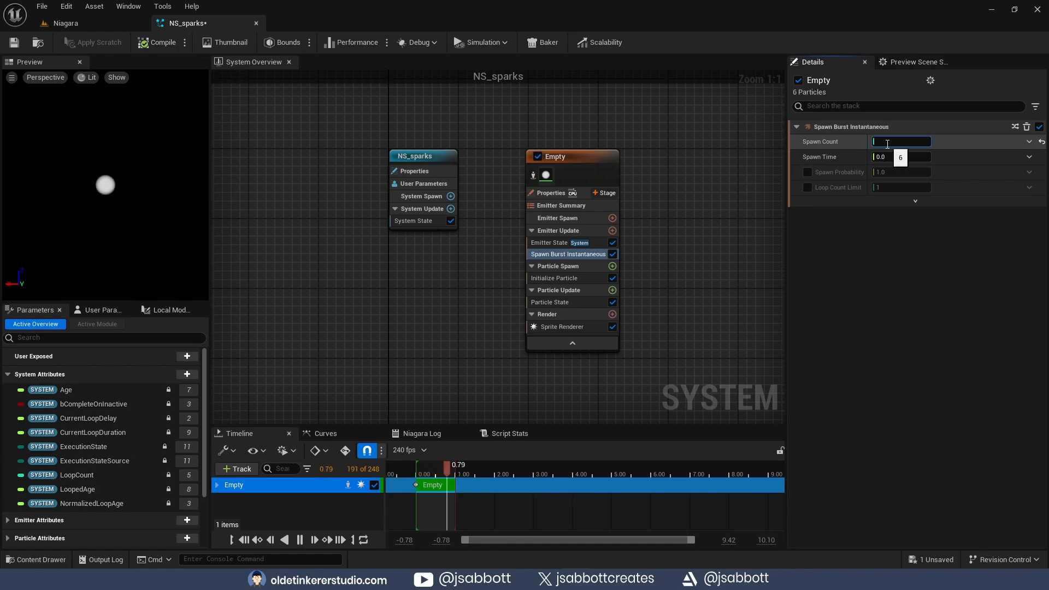
type("125")
key("Return")
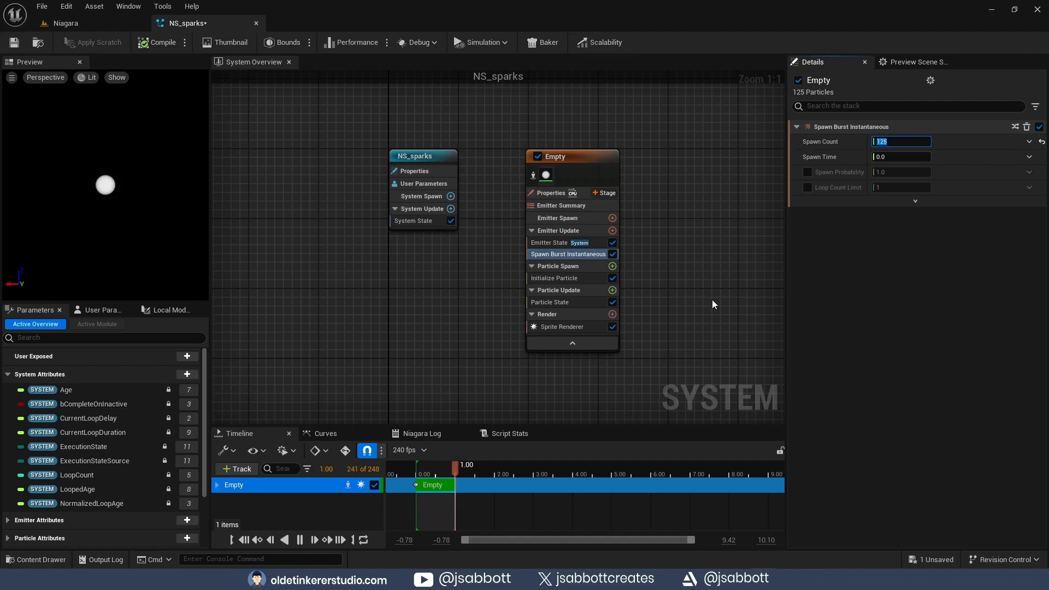
- In Initialize Particle, set the Sprite Size Mode to Non-Uniform and the sprite's X size to 2
left_click(556, 278)
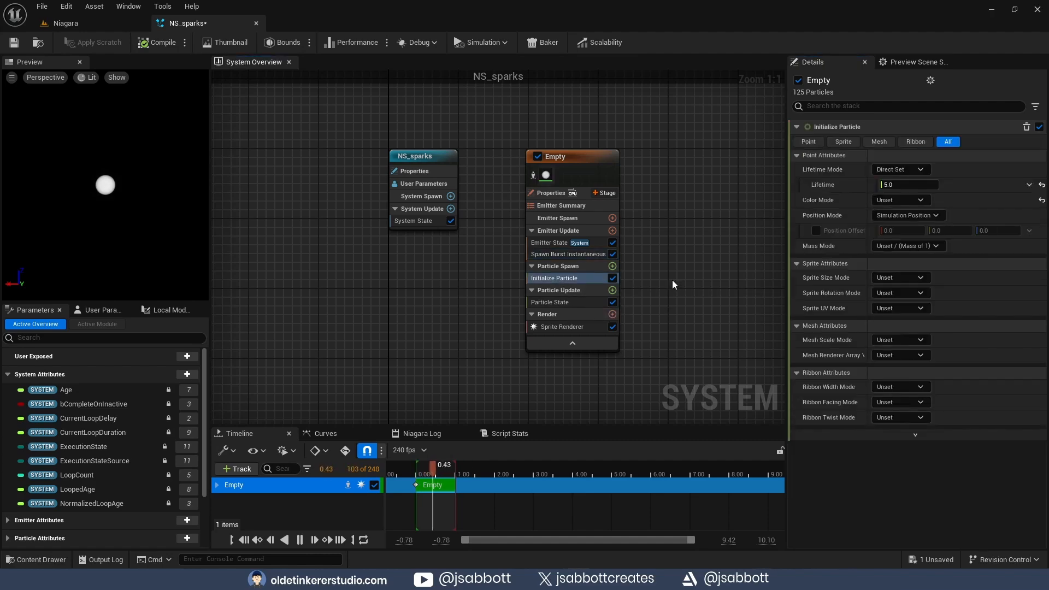
left_click(843, 141)
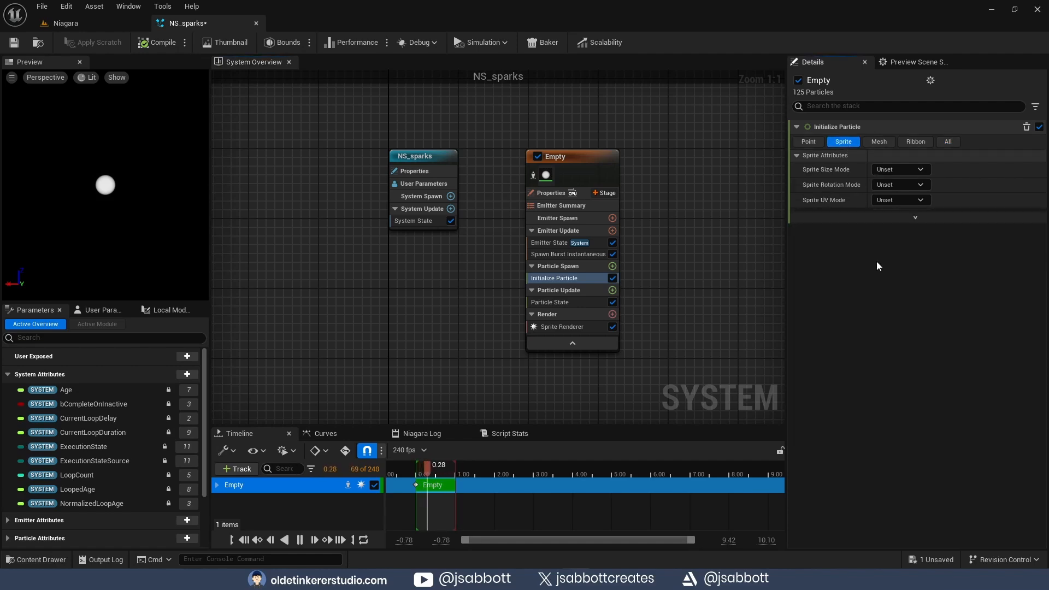
left_click(921, 170)
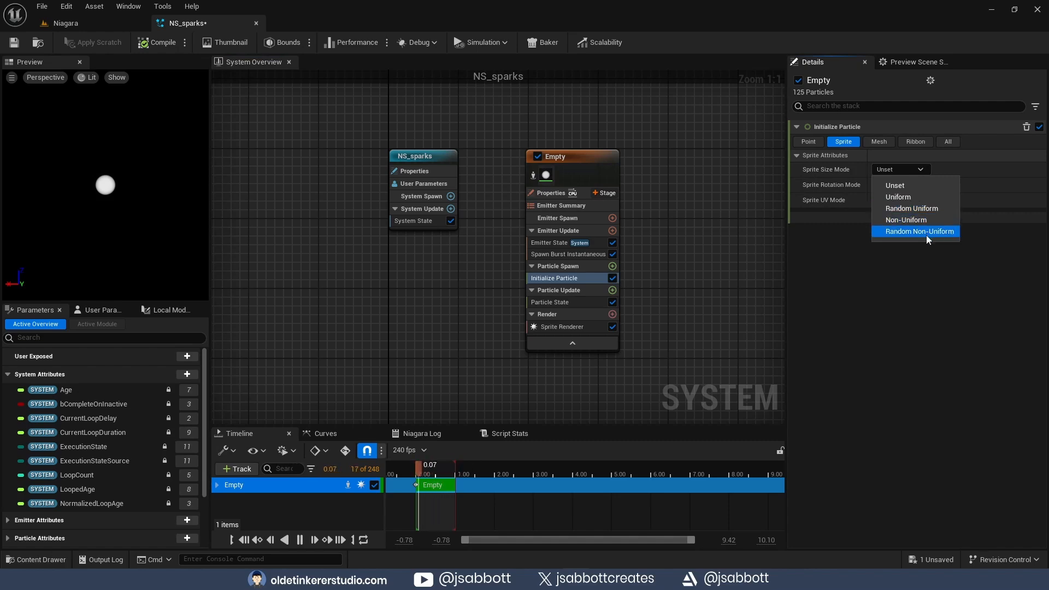
left_click(917, 220)
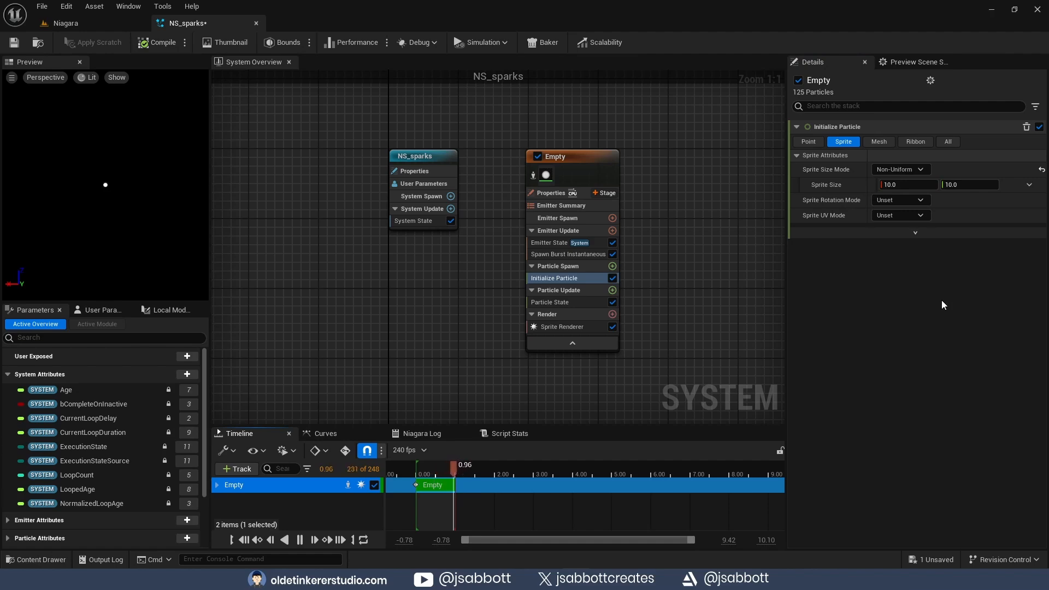
left_click(911, 185)
type("2")
key("Return")
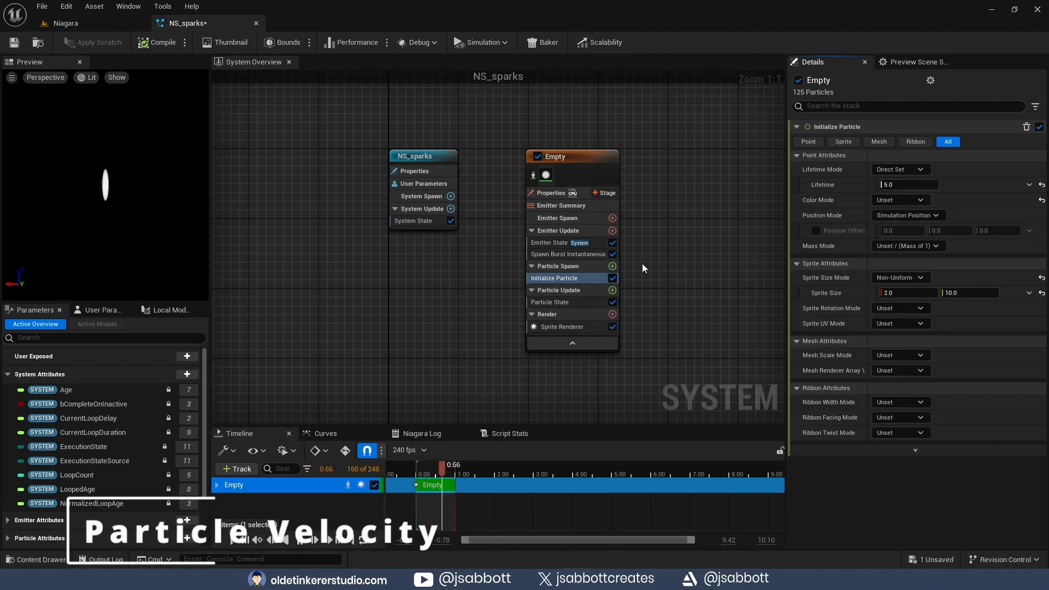
- Add an Add Velocity module to the Particle Spawn group of the Empty emitter
left_click(613, 267)
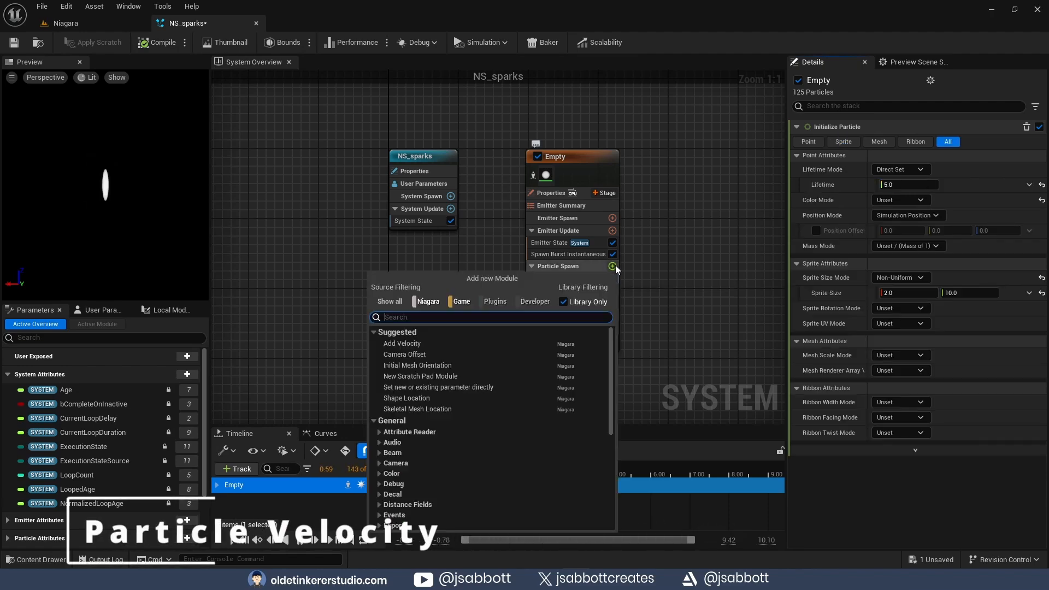
type("v")
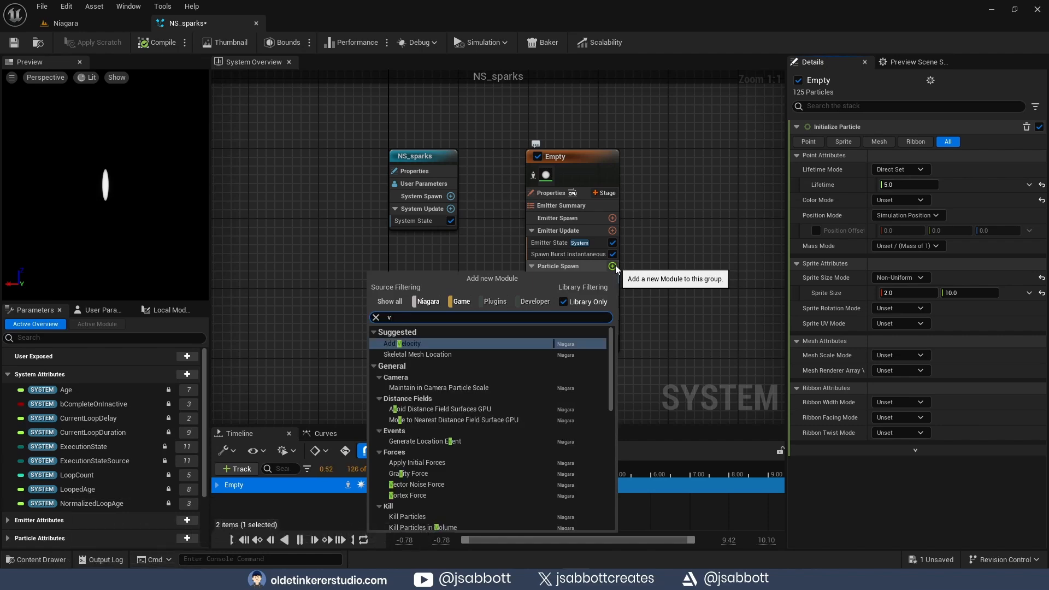
type("elocity")
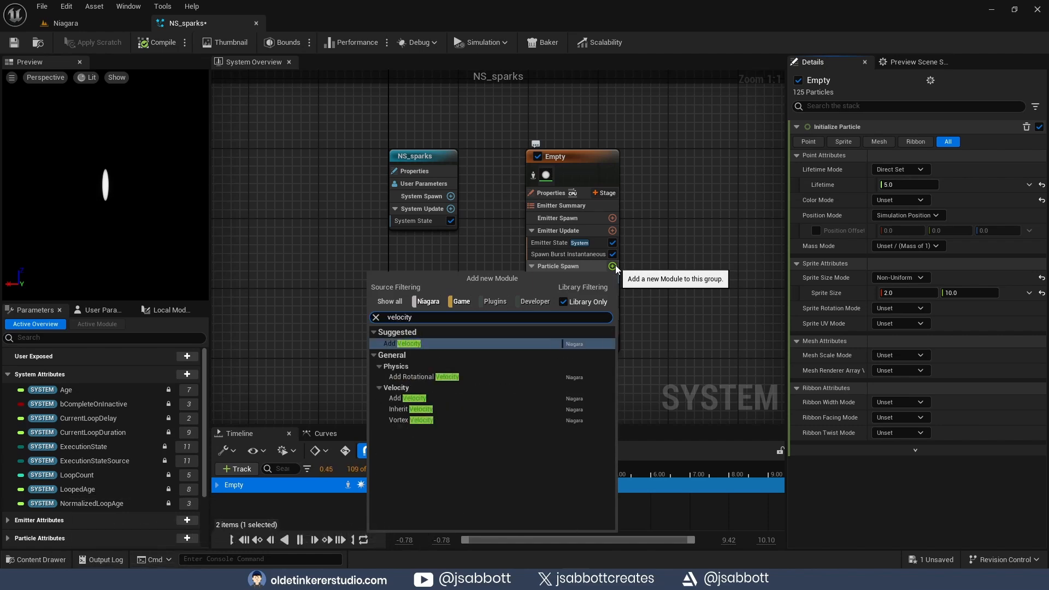
left_click(405, 343)
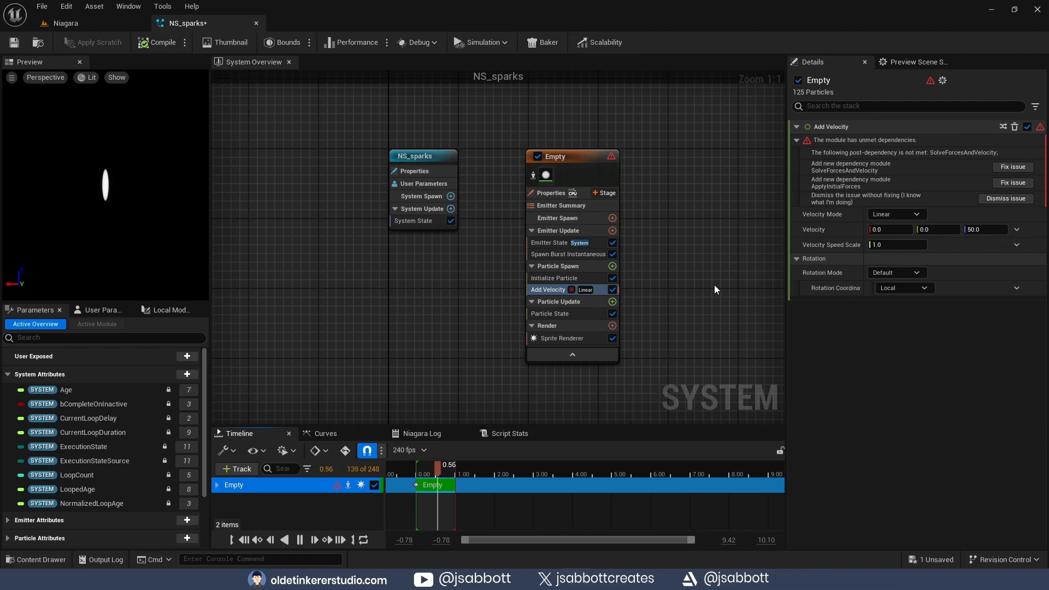
- Fix the Add Velocity module's unmet SolveForcesAndVelocity dependency and set its Velocity input to Random Range Vector
left_click(1012, 167)
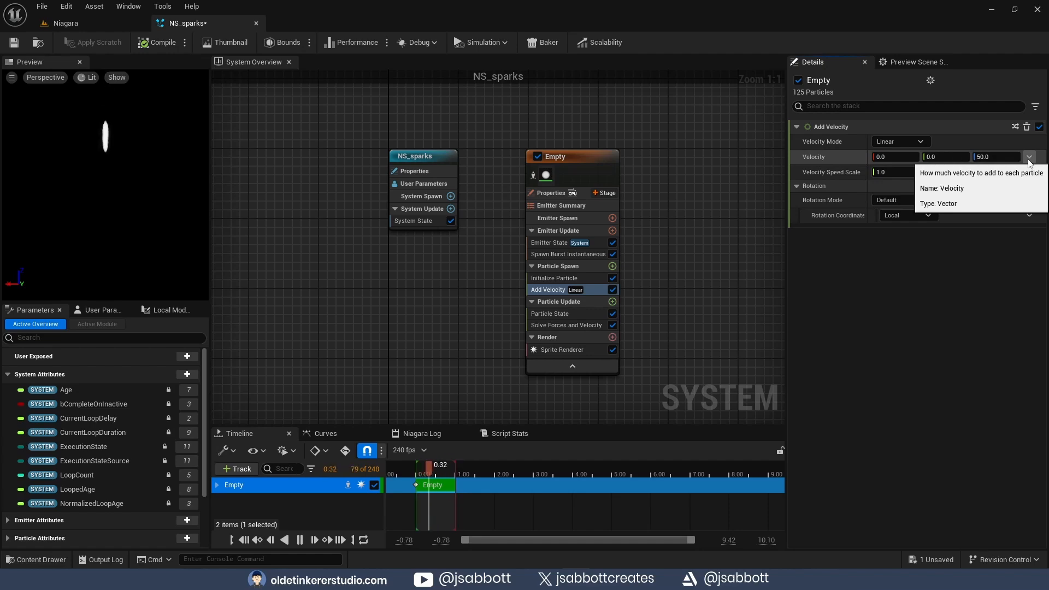
left_click(1030, 157)
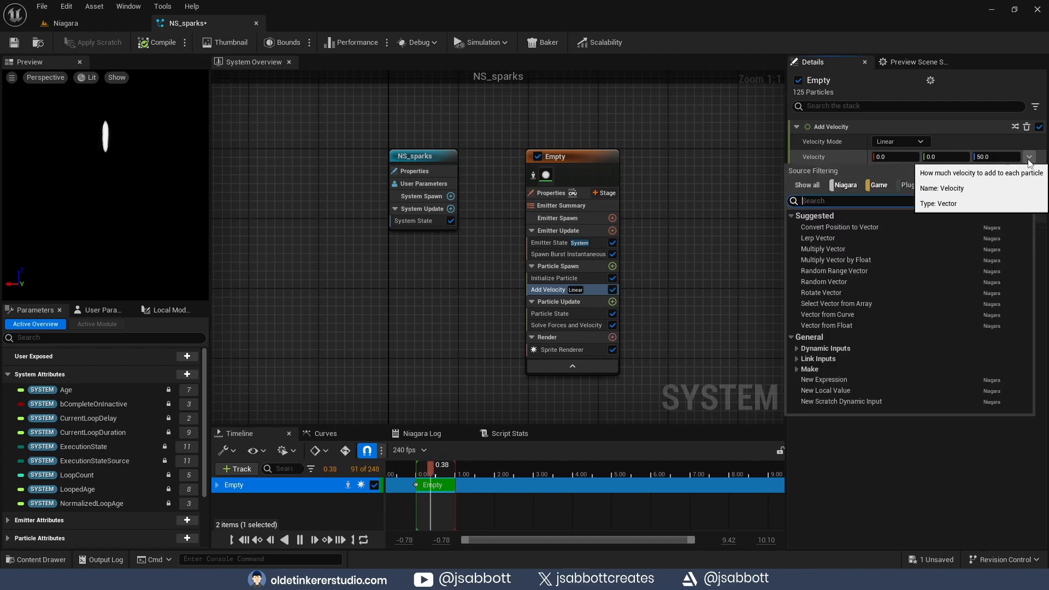
type("r")
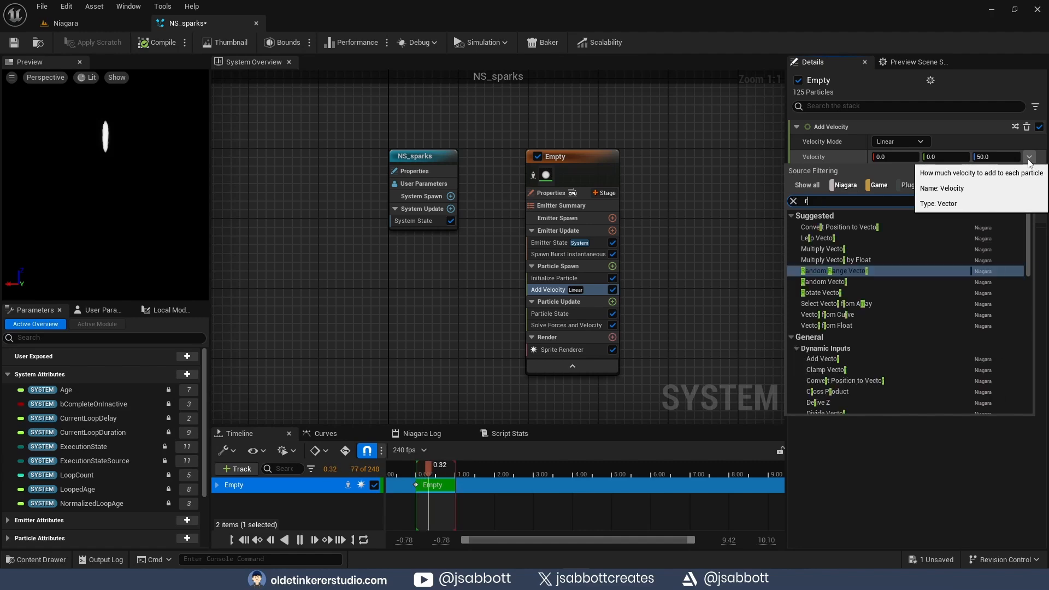
type("andom")
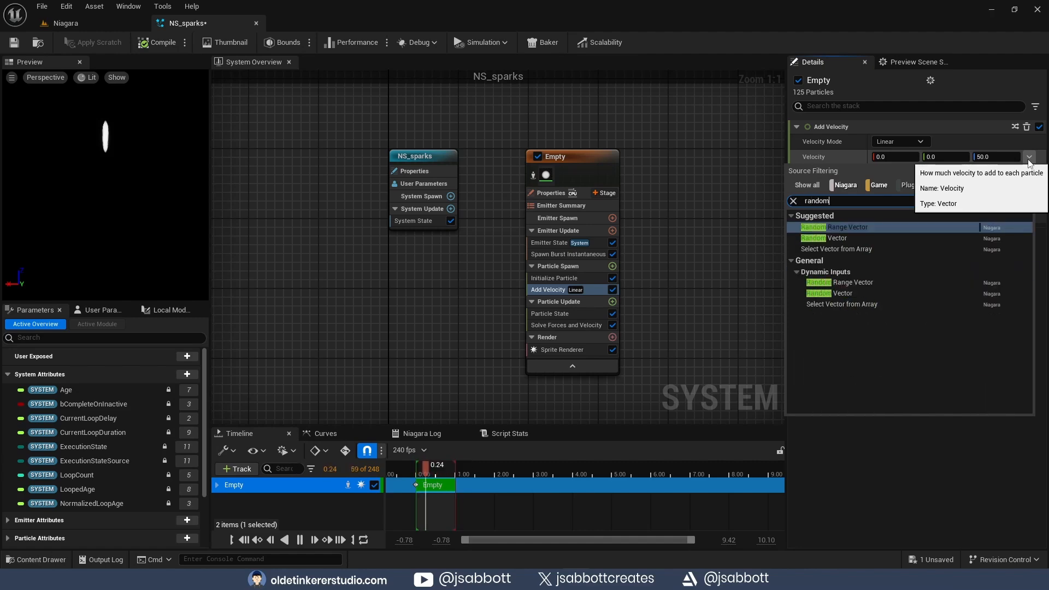
left_click(880, 228)
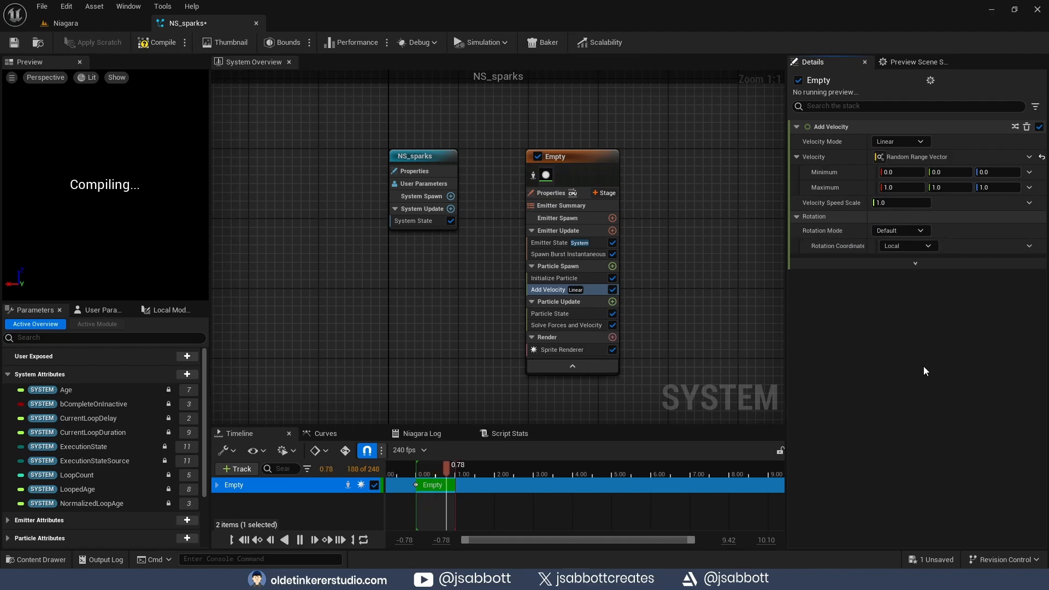
- Set the Minimum of the Add Velocity module's Random Range Vector to 80, 80, 325
left_click(902, 173)
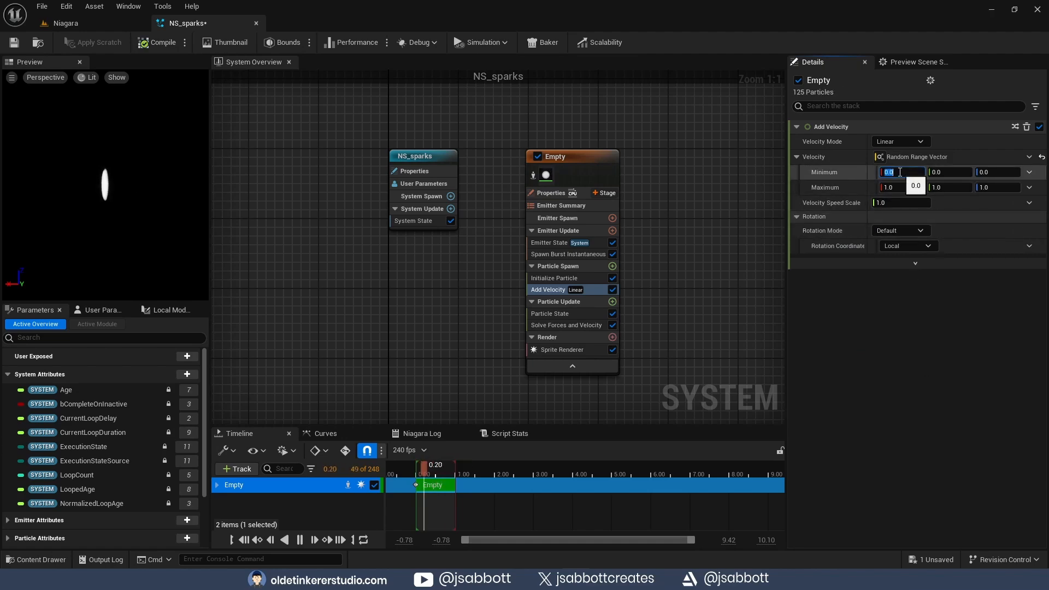
type("80")
key("Tab")
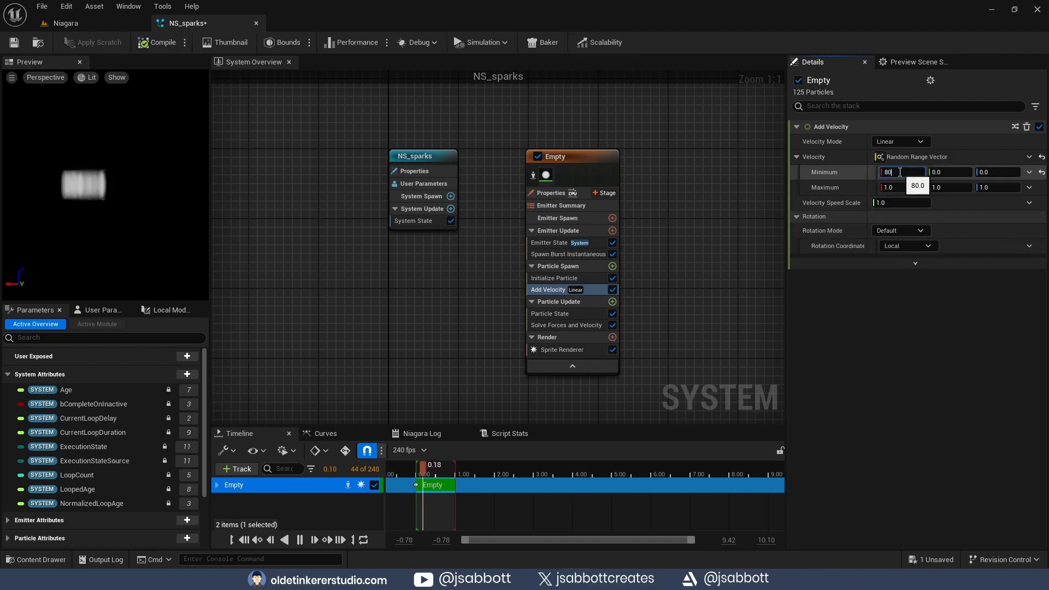
type("80")
key("Tab")
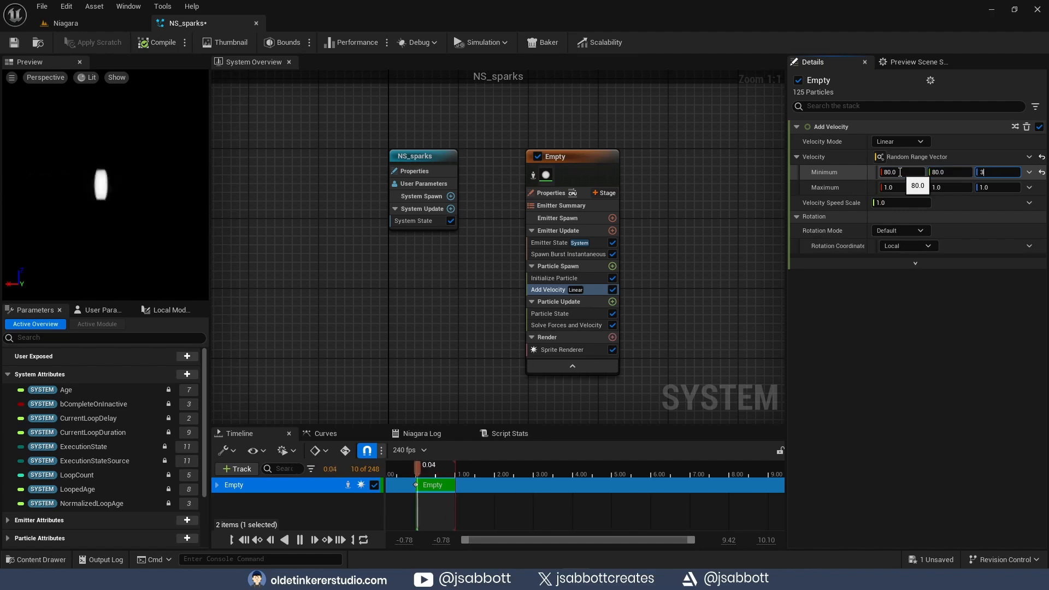
type("325")
key("Tab")
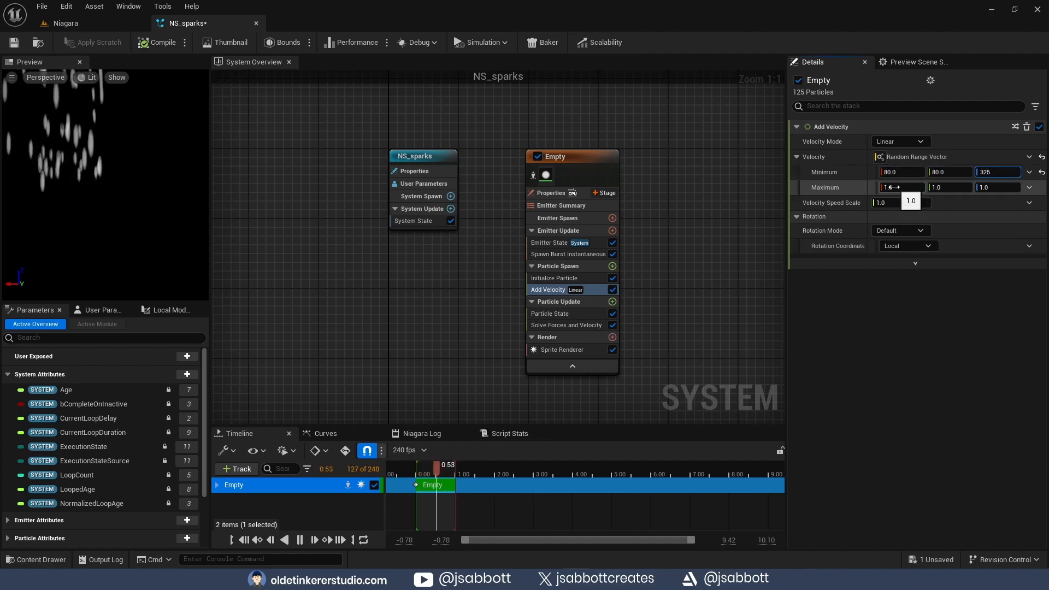
- Set the Maximum of the Add Velocity module's Random Range Vector to -80, -80, 650
type("-80")
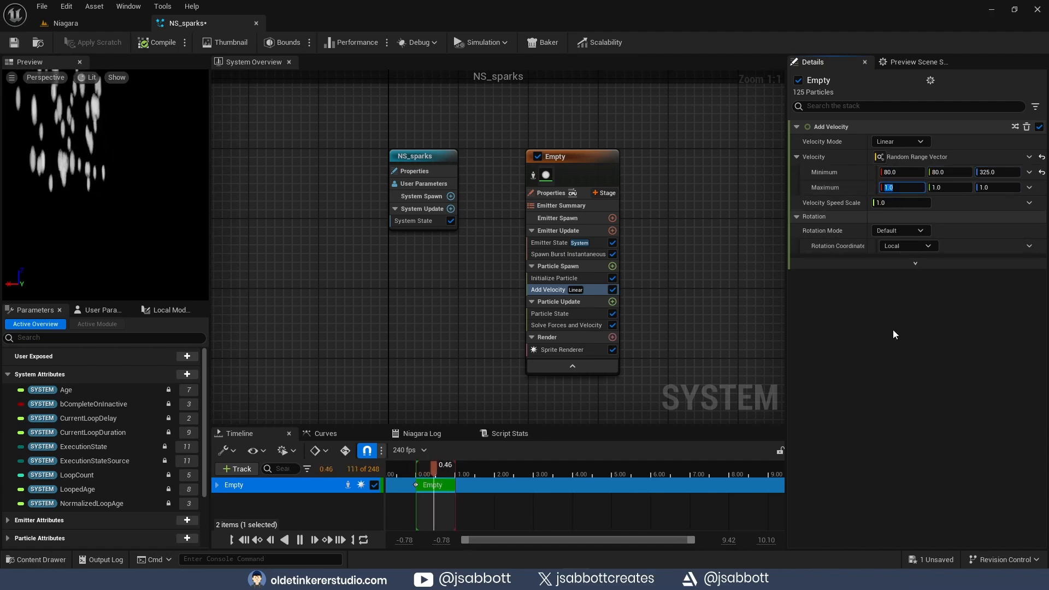
key("Tab")
type("-80")
key("Tab")
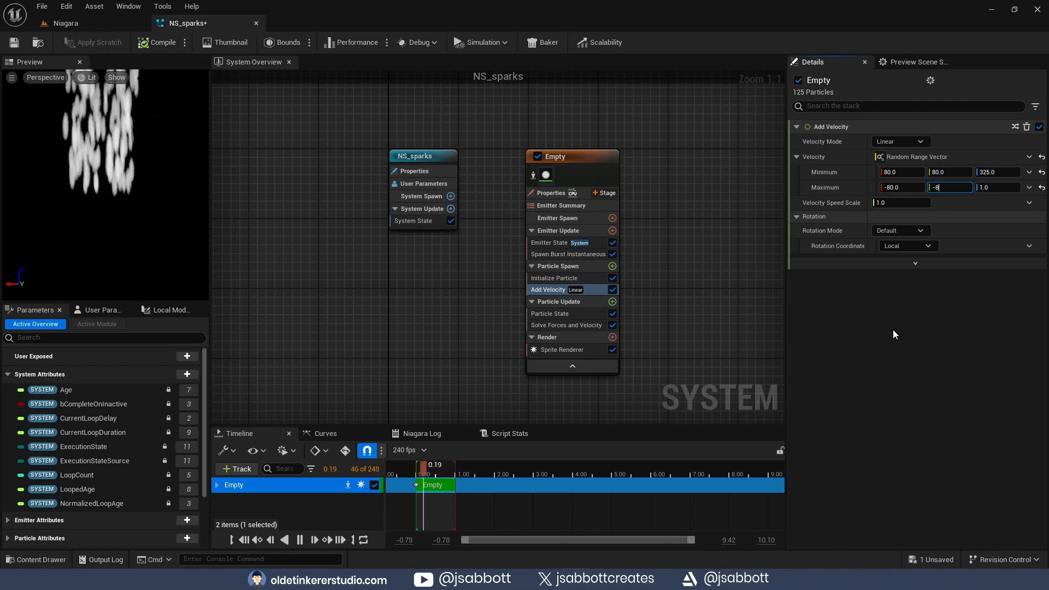
type("650")
key("Return")
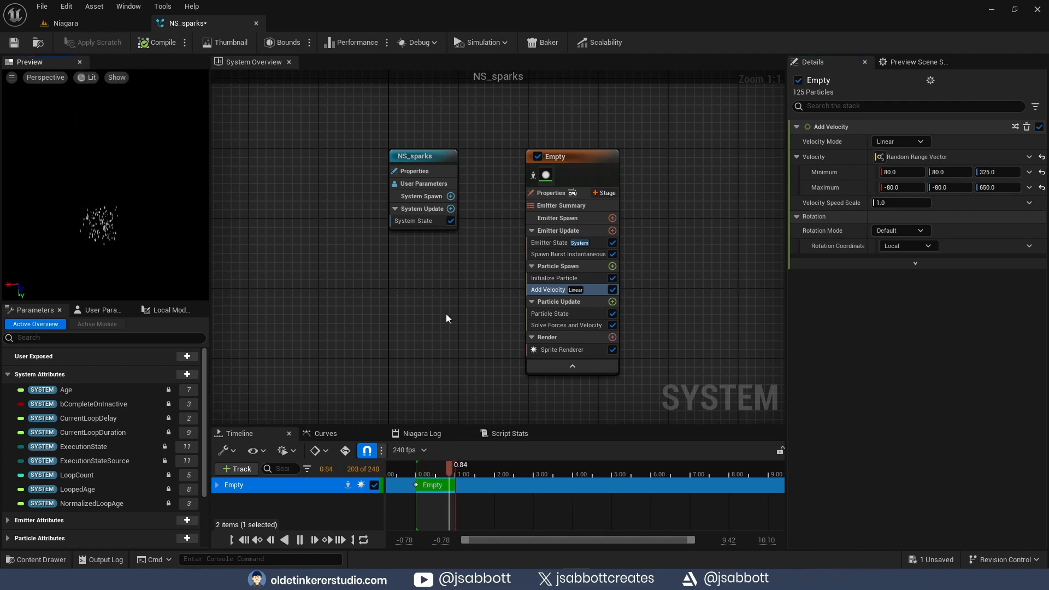
- Set the Sprite Renderer's Alignment to Velocity Aligned
left_click(556, 350)
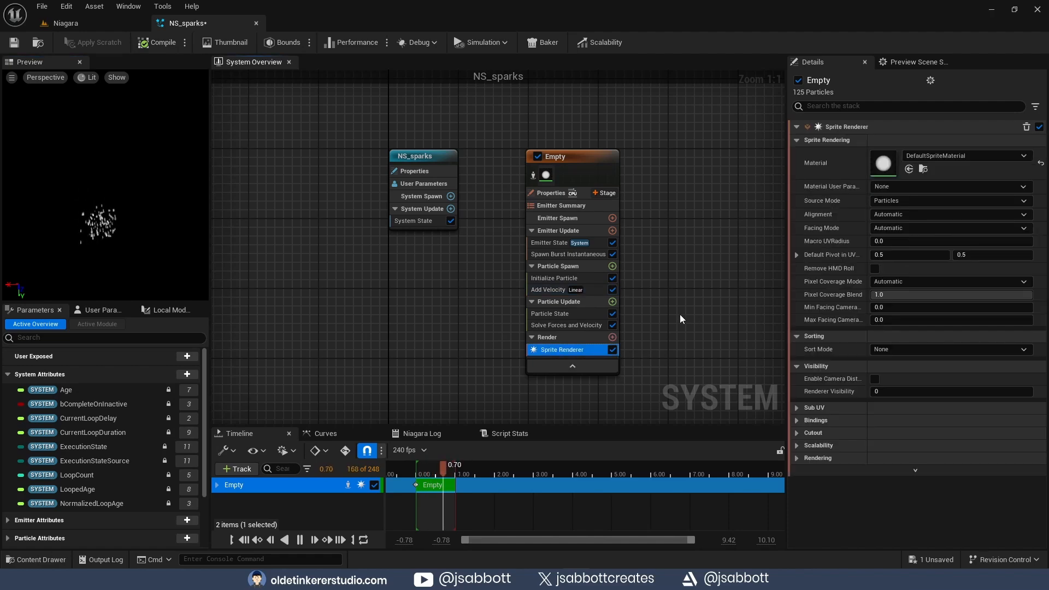
left_click(895, 216)
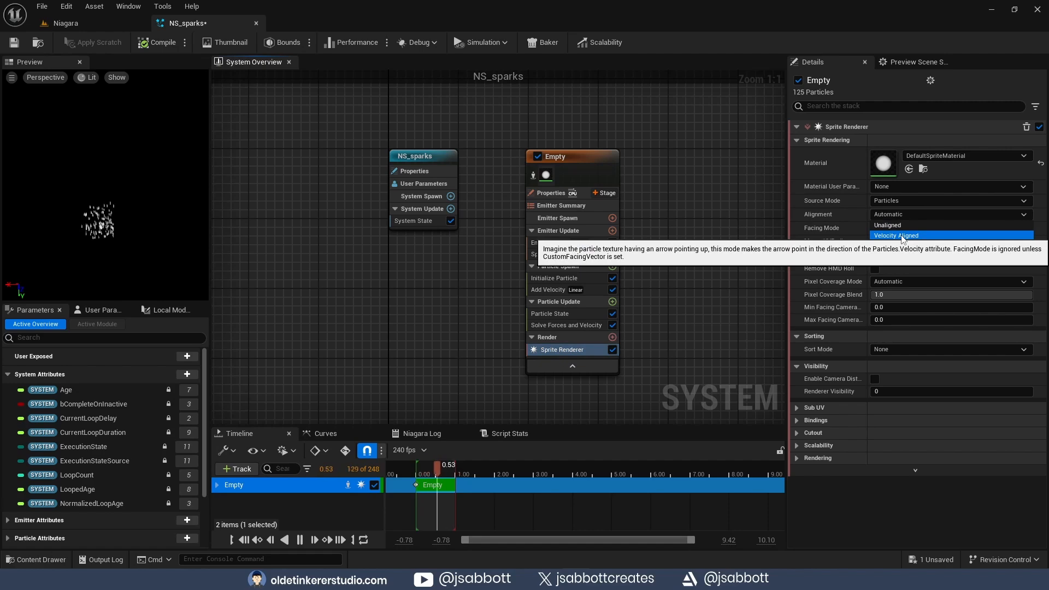
left_click(902, 236)
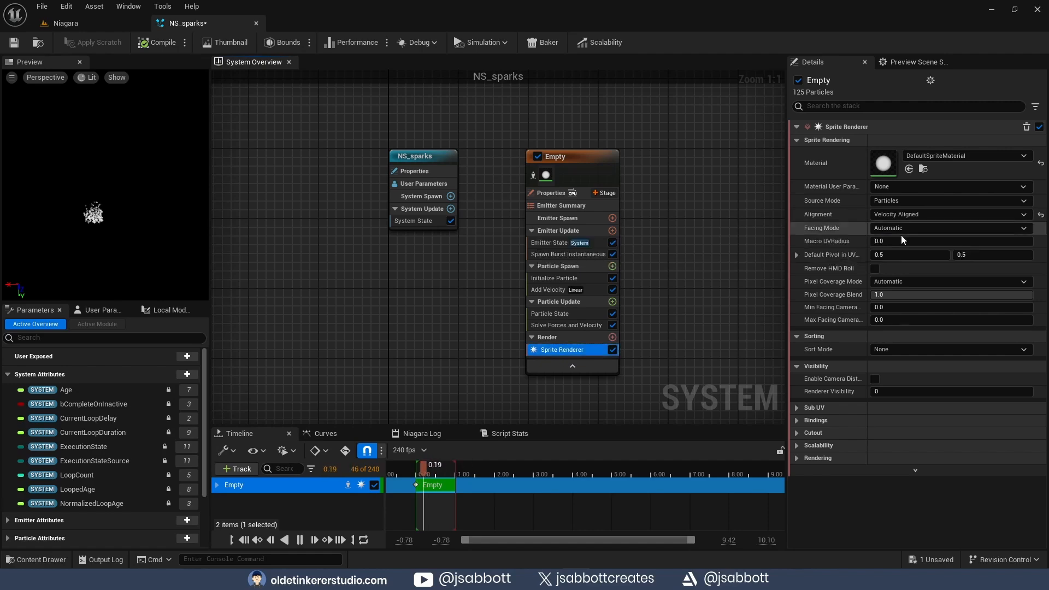
- In Initialize Particle, set the Lifetime Mode to Random with a Lifetime Min of 0.5 and a Lifetime Max of 2.5
left_click(581, 278)
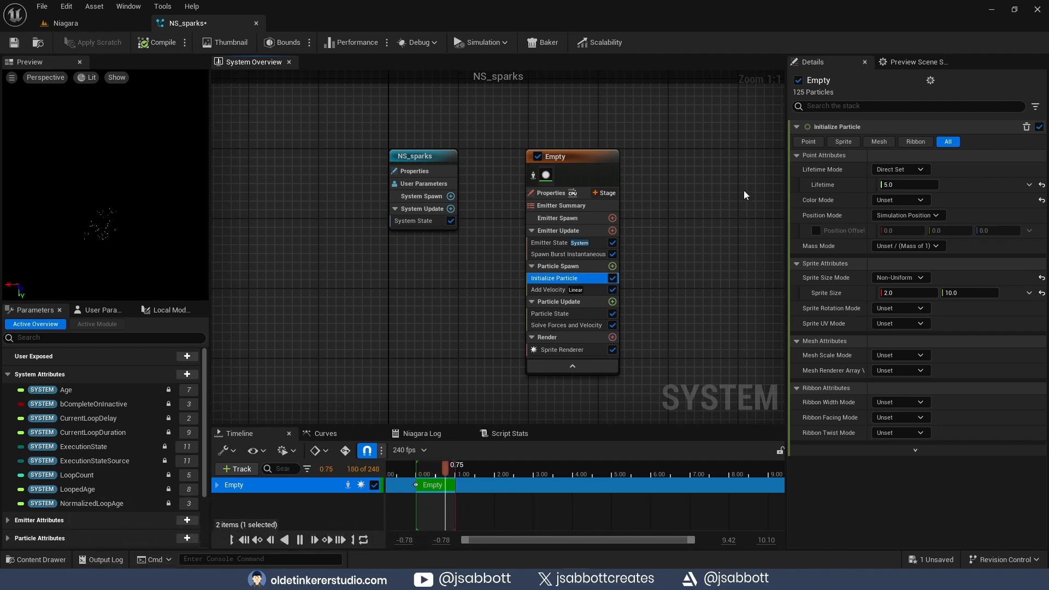
left_click(900, 169)
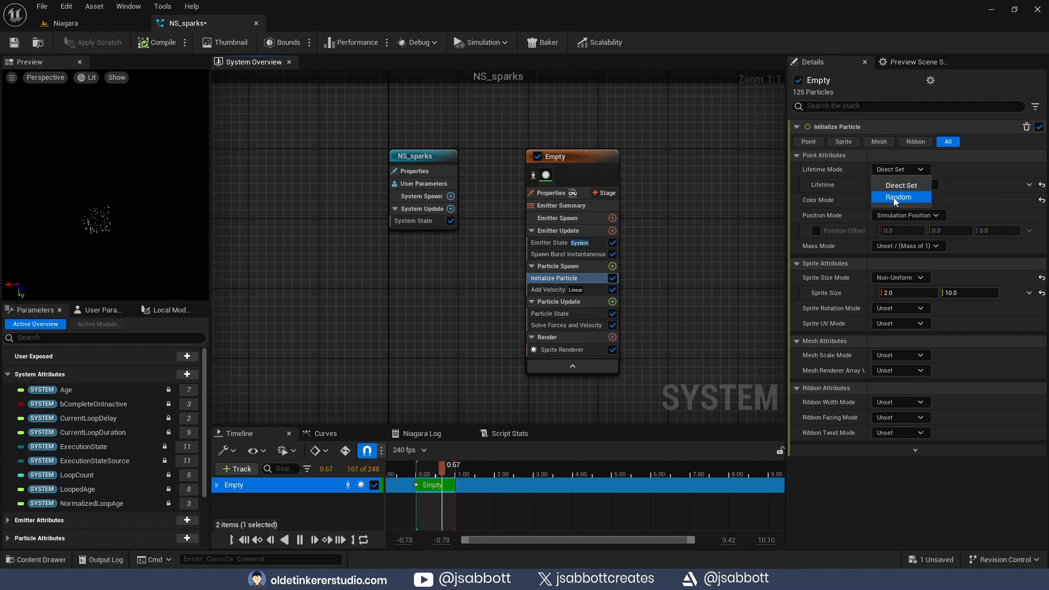
left_click(896, 198)
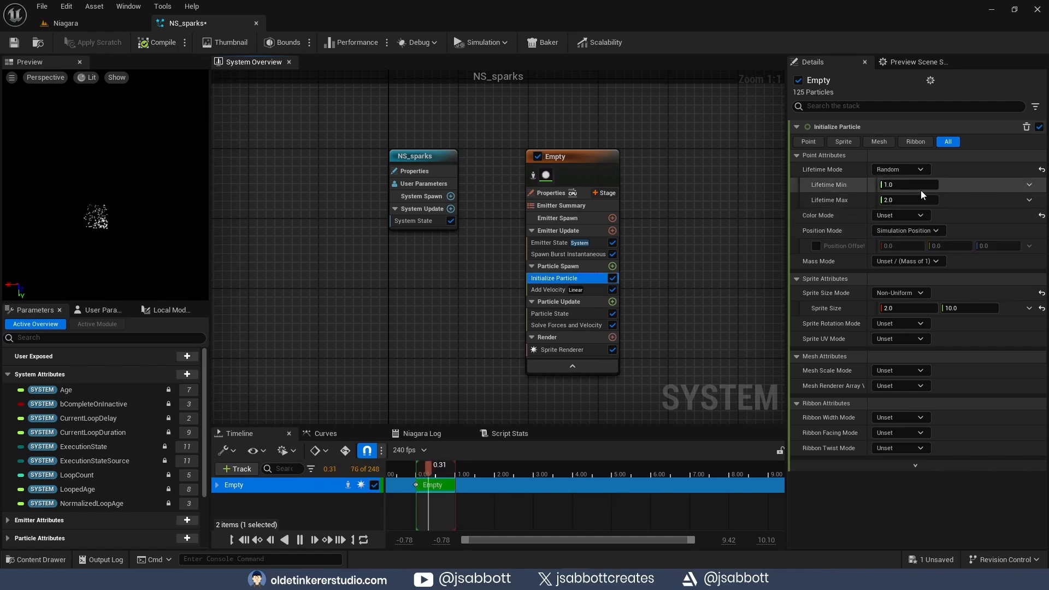
left_click(904, 186)
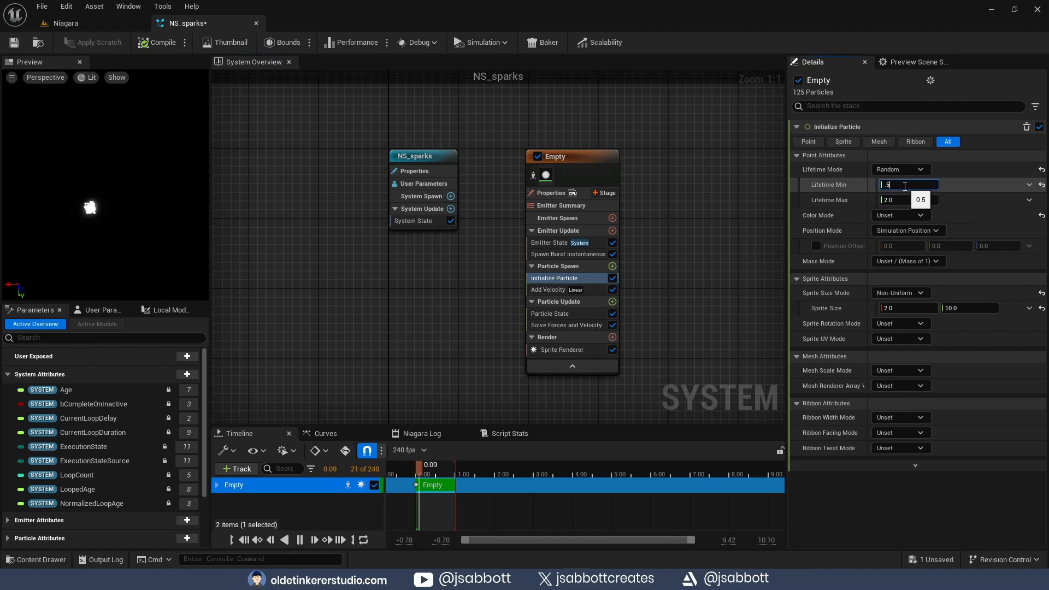
key("Tab")
type("2.5")
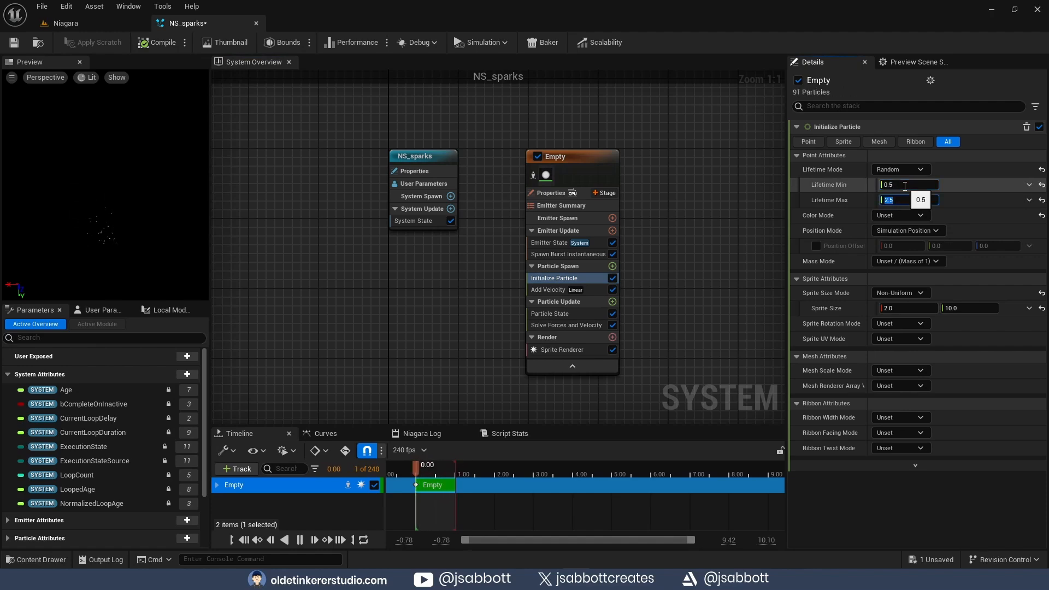
- Add a Drag module to the Particle Update group of the Empty emitter
left_click(612, 302)
type("drag")
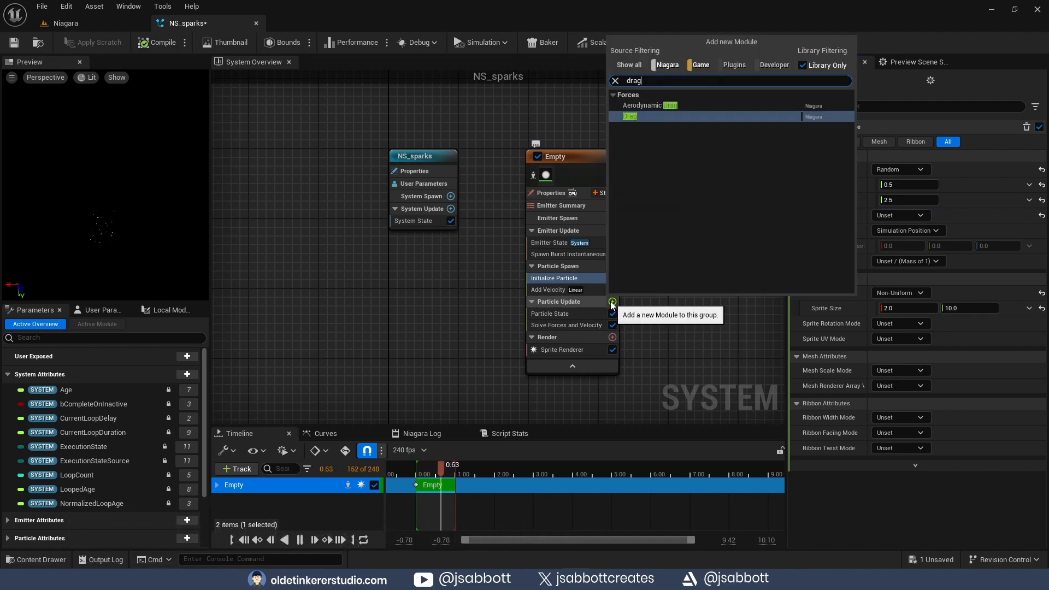
left_click(640, 116)
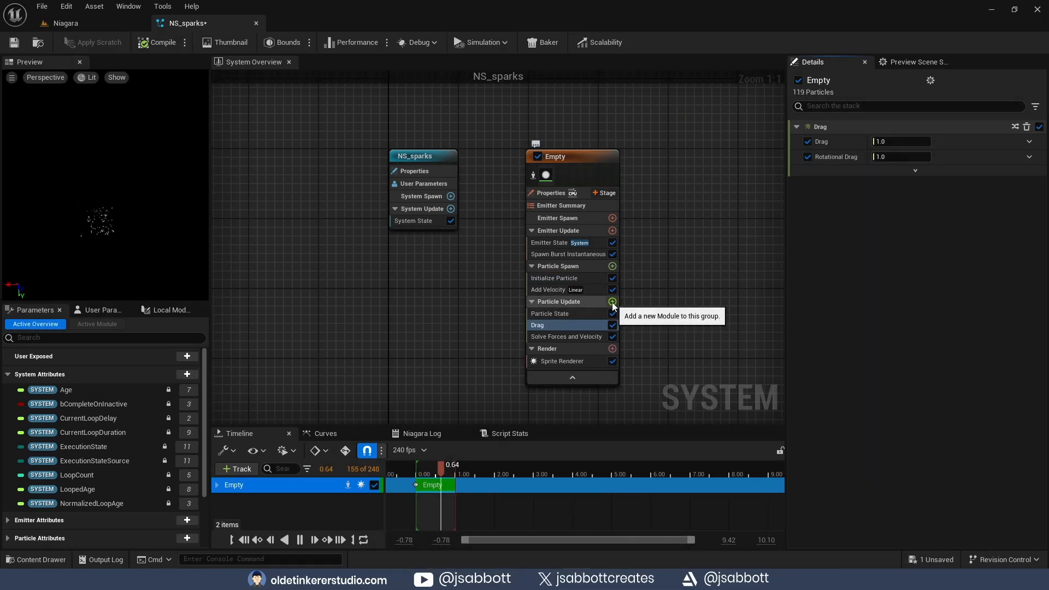
- Add a Gravity Force module to the Particle Update group and set its Z gravity to 0
left_click(613, 302)
type("gra")
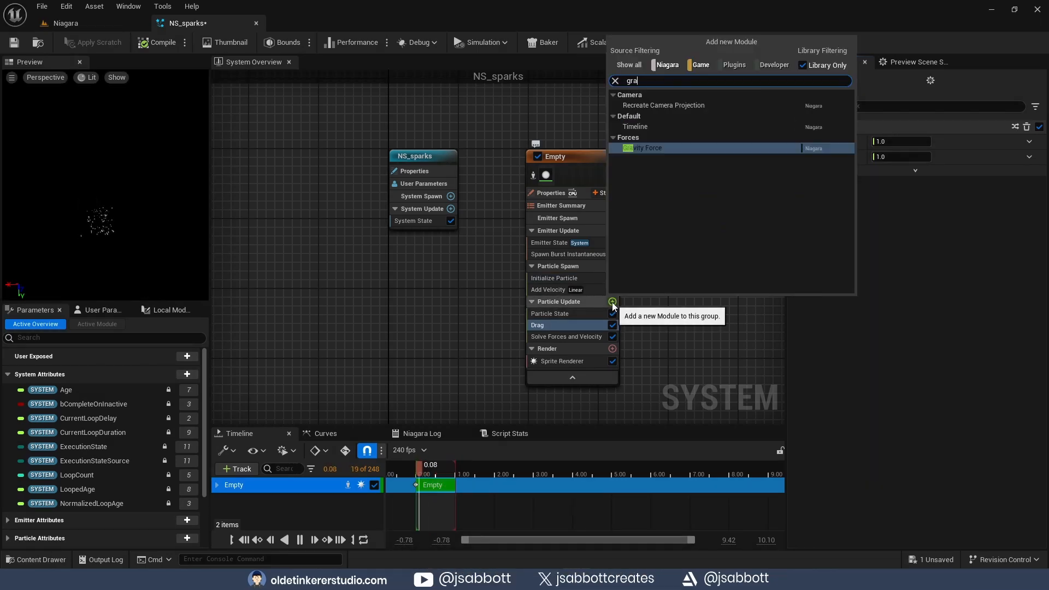
type("vity")
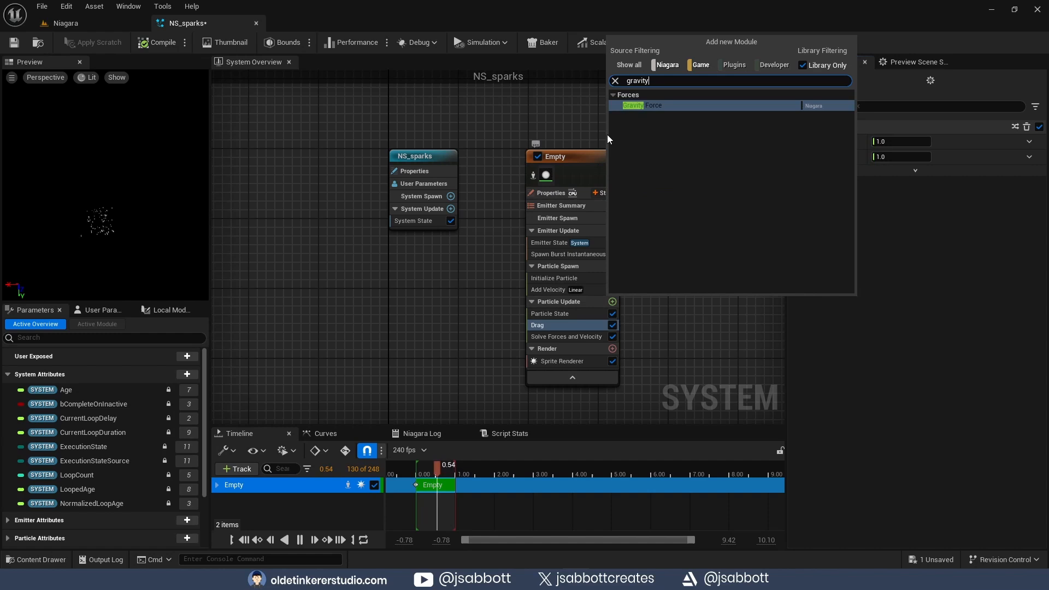
left_click(654, 105)
type("0")
key("Return")
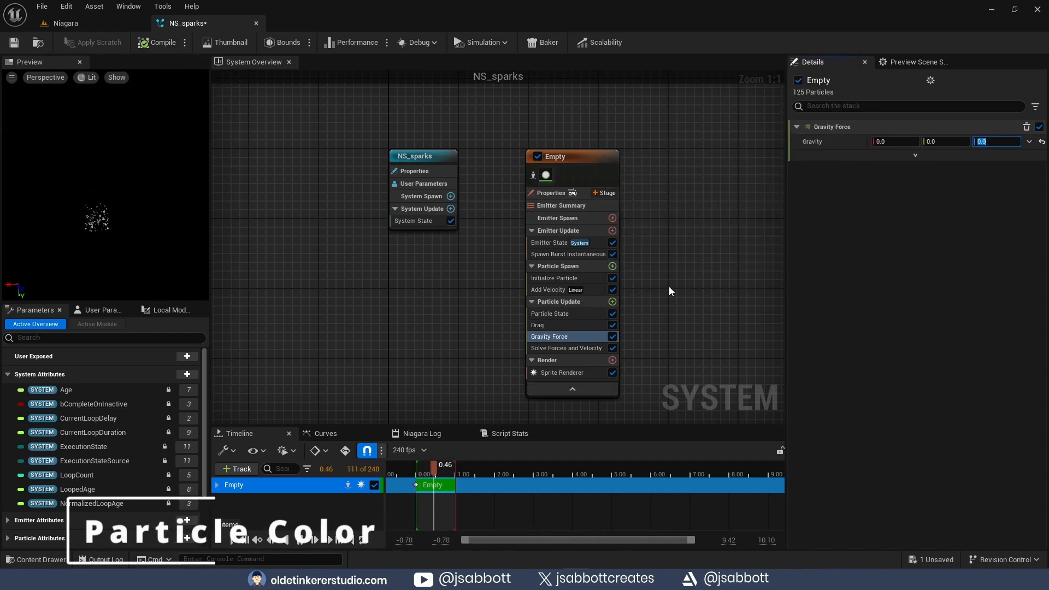
- Add a Color module to the Particle Update group of the Empty emitter
left_click(613, 303)
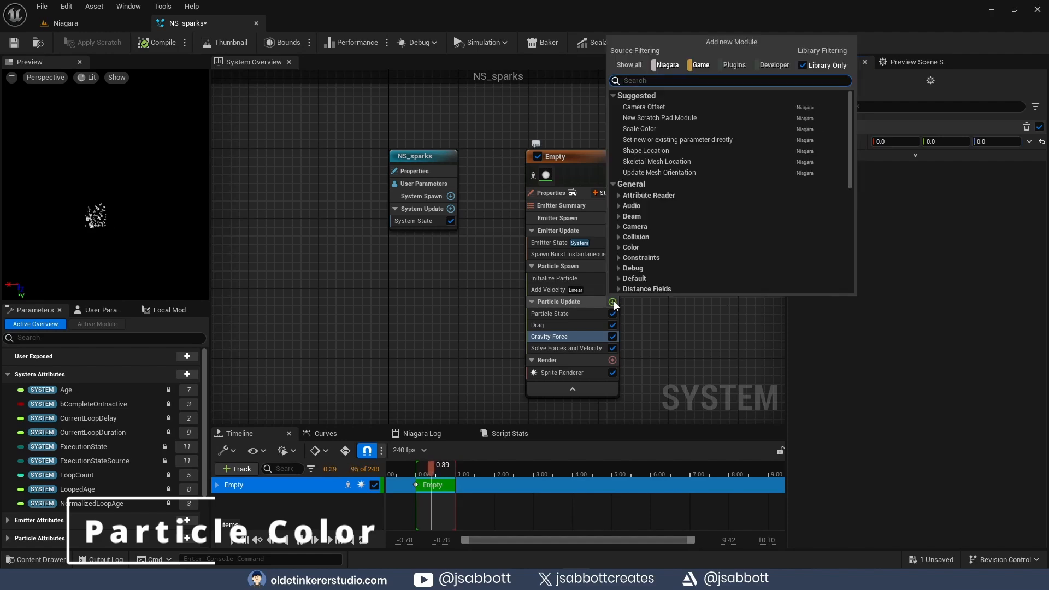
type("color")
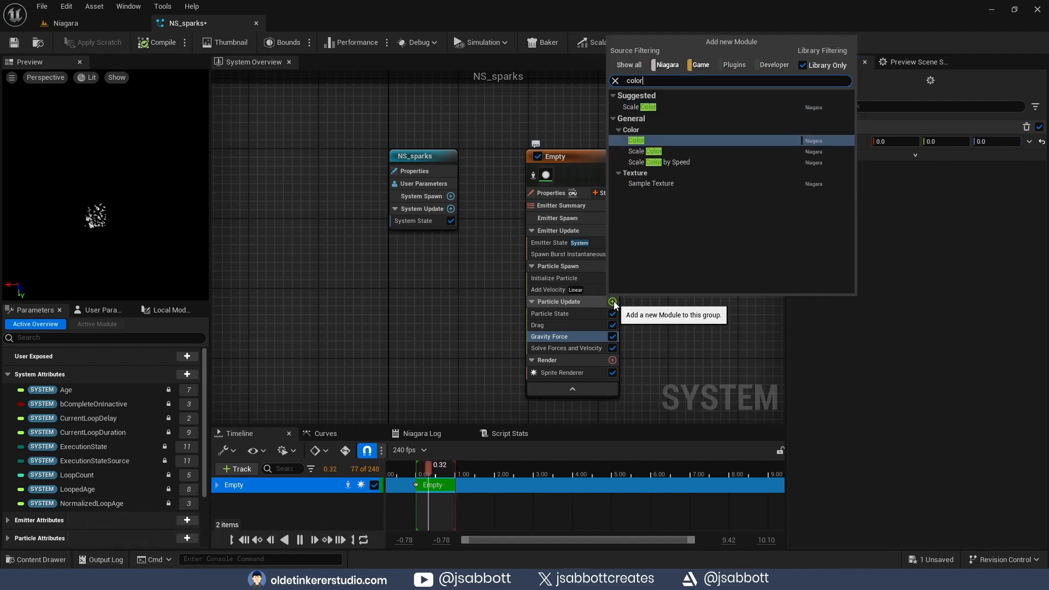
left_click(642, 143)
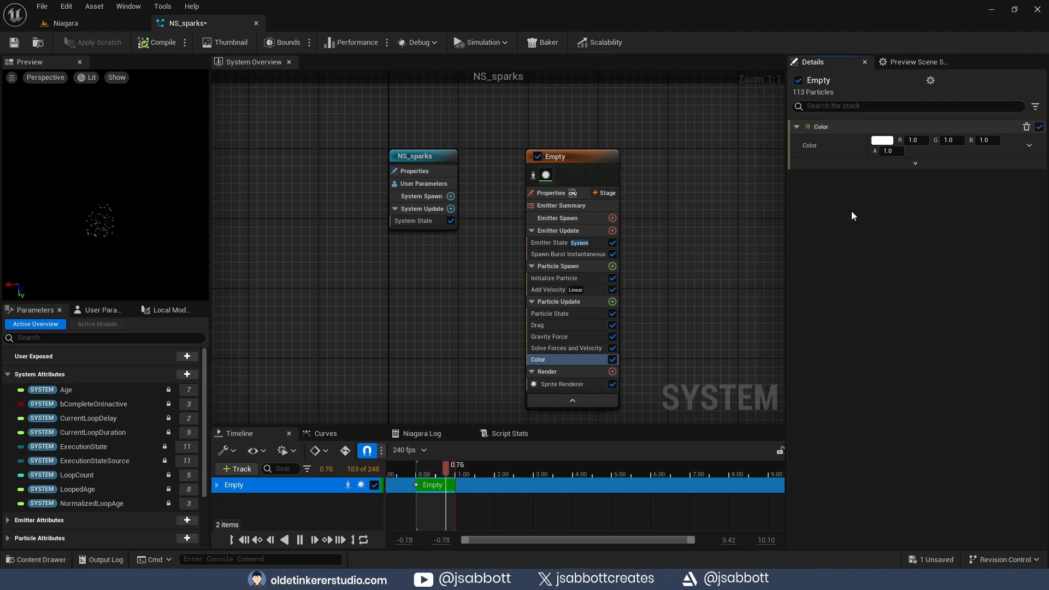
- Set the Color module's color to a saturated orange of about R 1.0, G 0.088, B 0.0
left_click(882, 141)
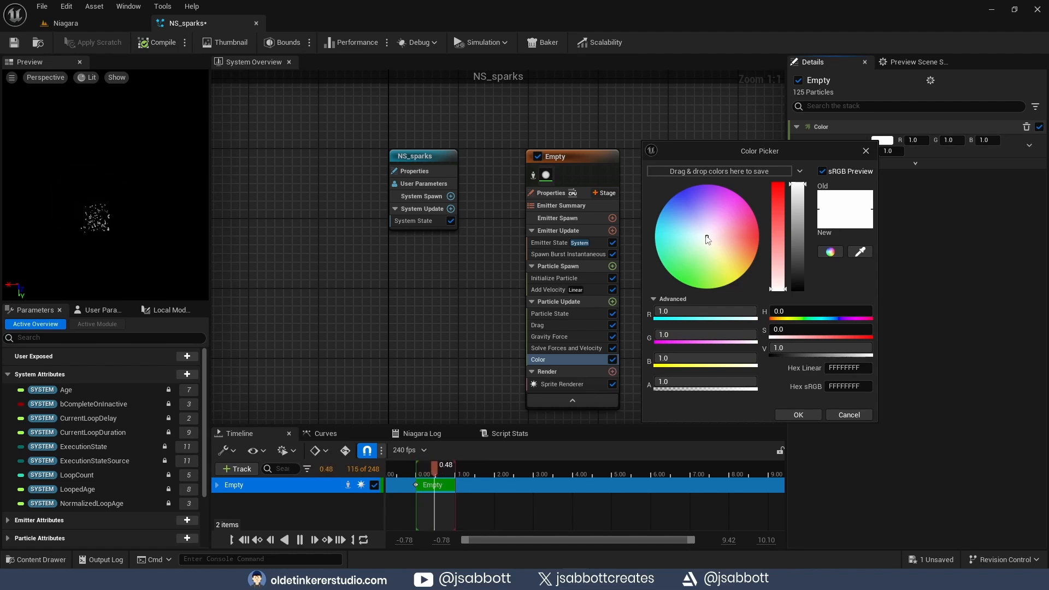
left_click_drag(708, 239, 762, 244)
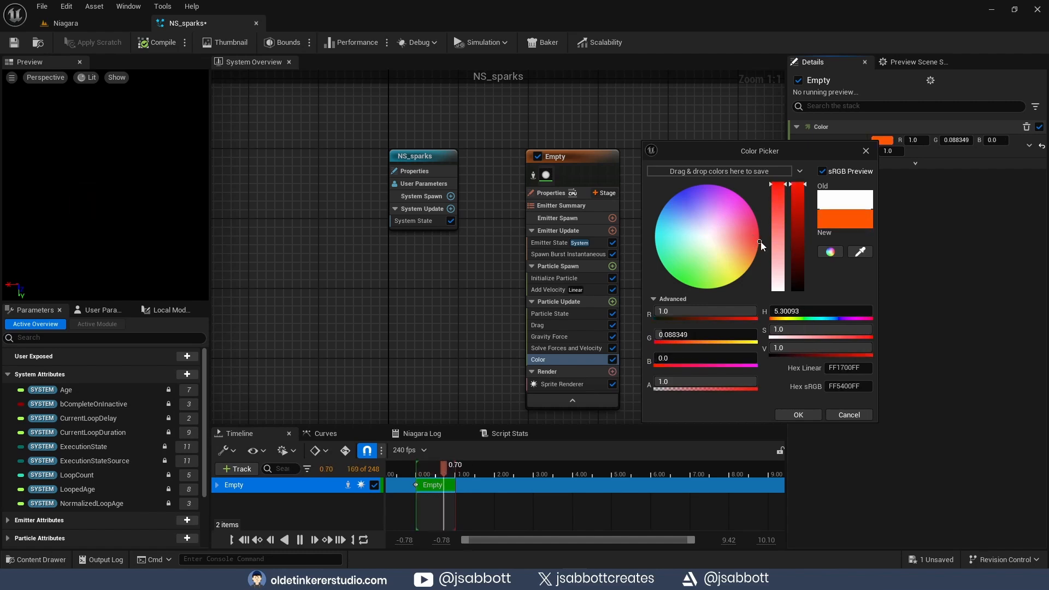
left_click(799, 415)
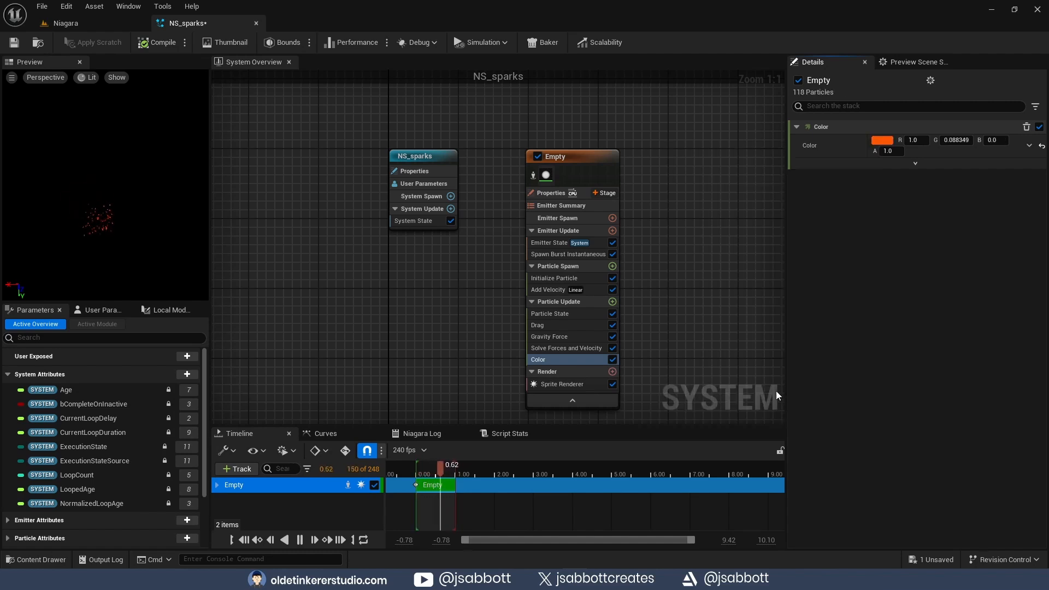
- Reveal the Color module's scale settings and set its Scale Color input to Vector from Float
left_click(916, 164)
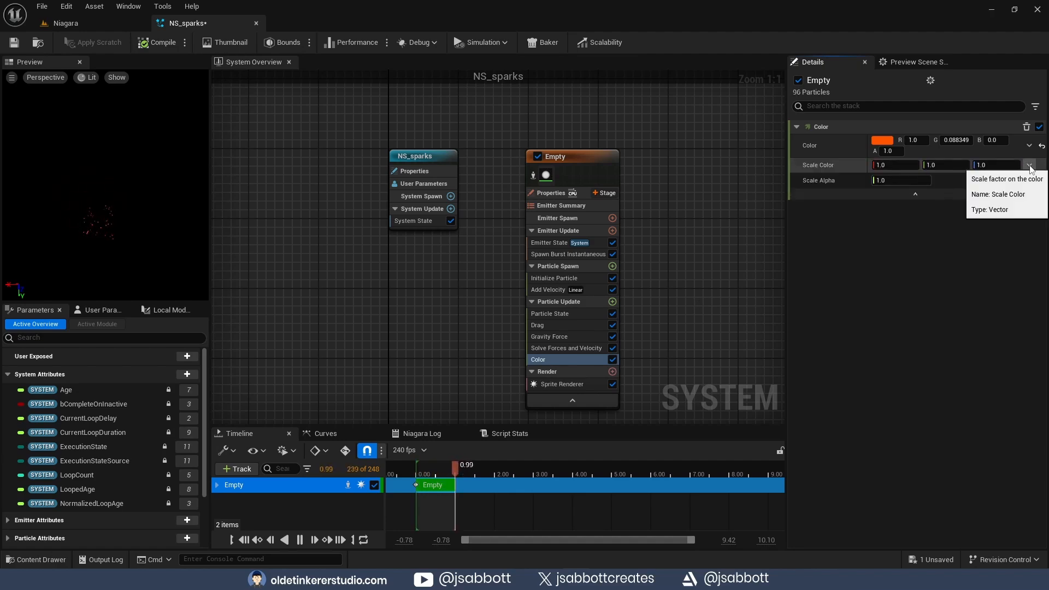
left_click(1030, 165)
type("v")
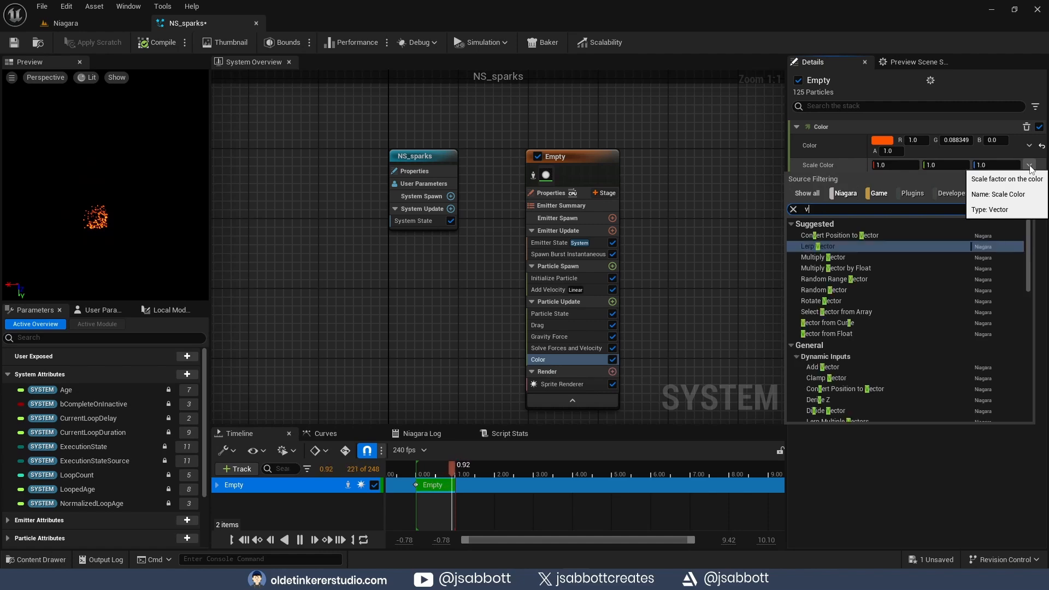
type("ector from f")
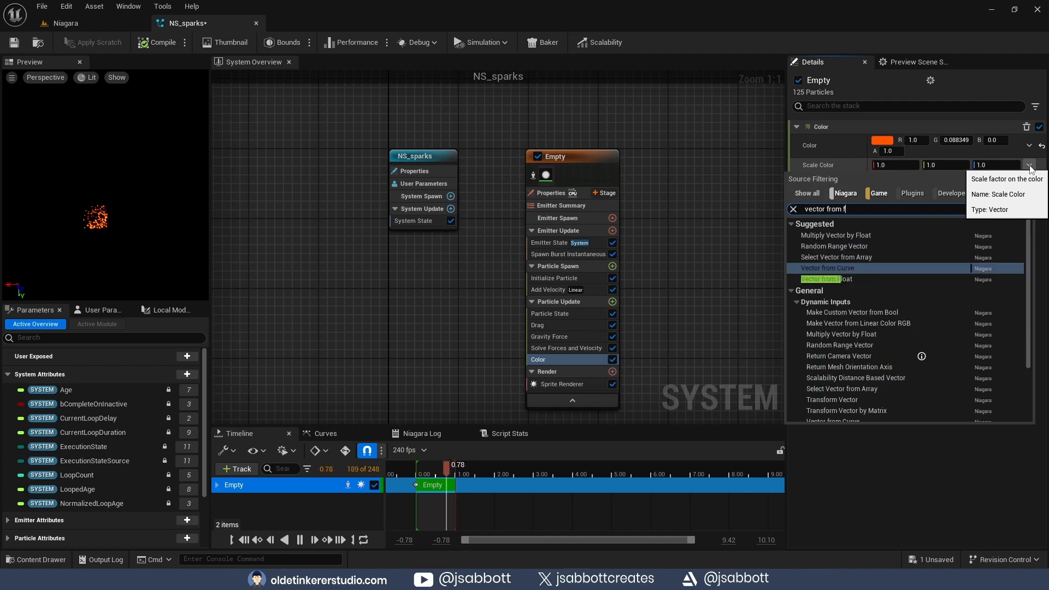
left_click(880, 279)
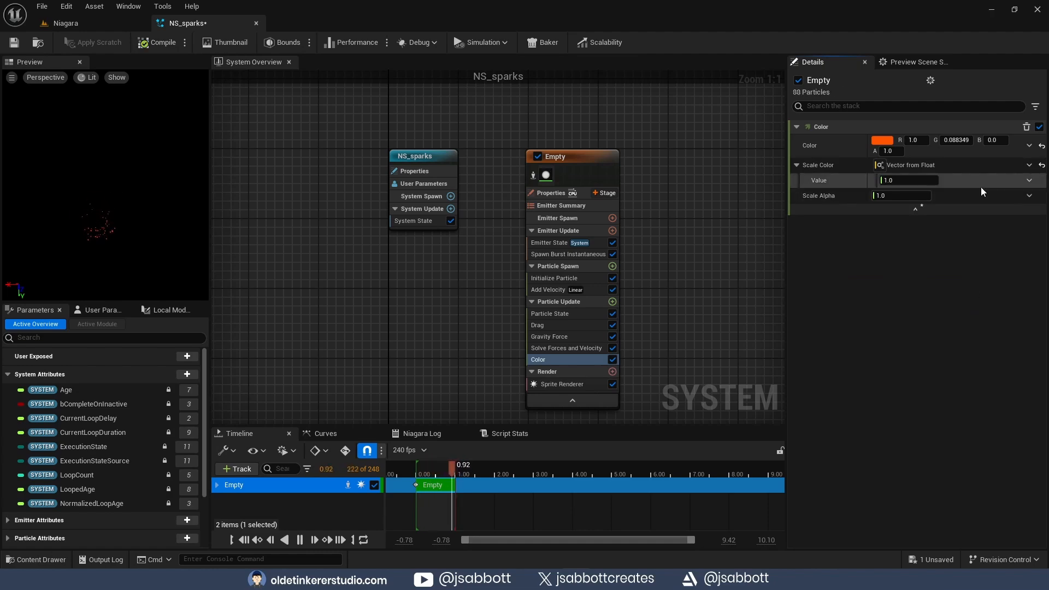
- Set the Value input of the Color module's Vector from Float scale to Float from Curve
left_click(1030, 180)
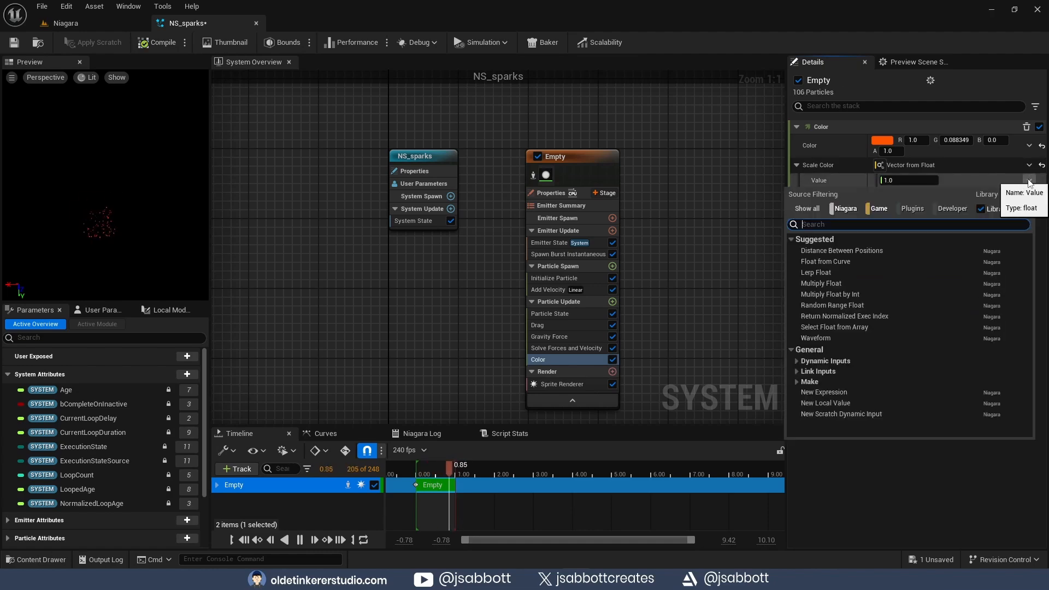
type("curve")
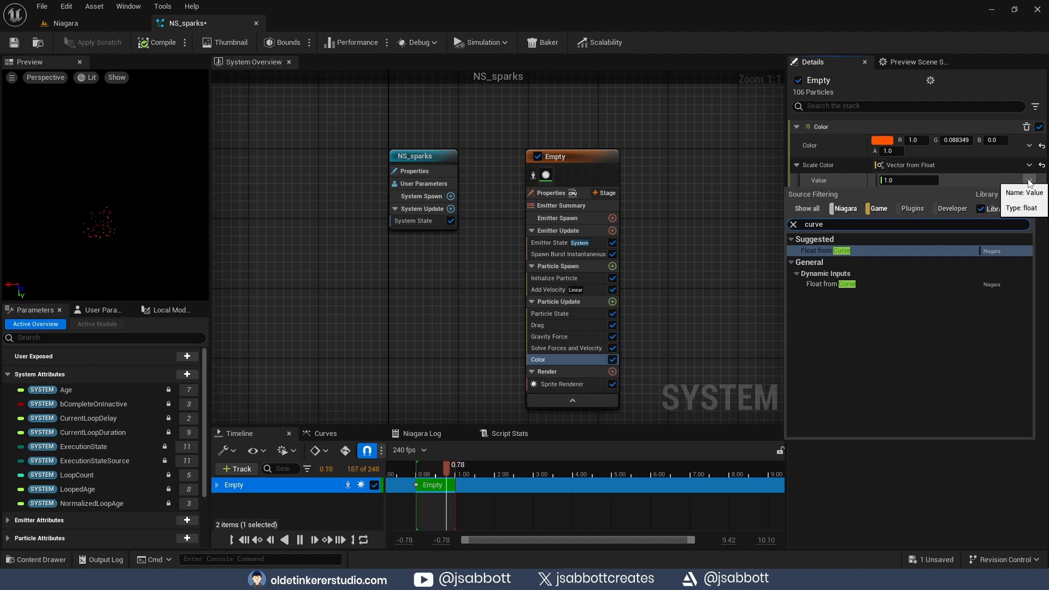
left_click(836, 284)
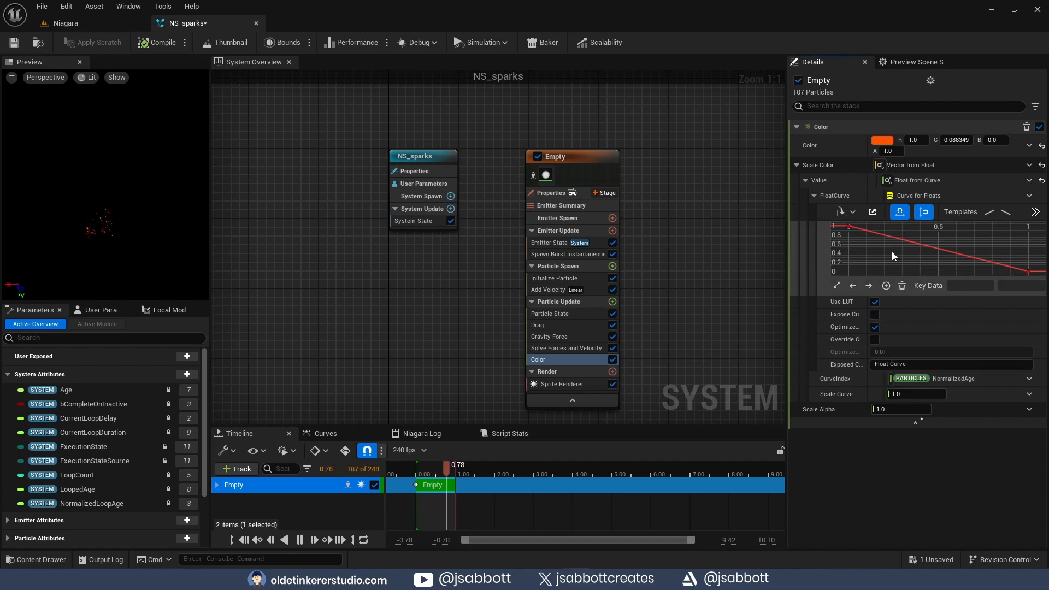
- Add a key to the Scale Color float curve at time 0.1 and set its value to 0.4
right_click(871, 231)
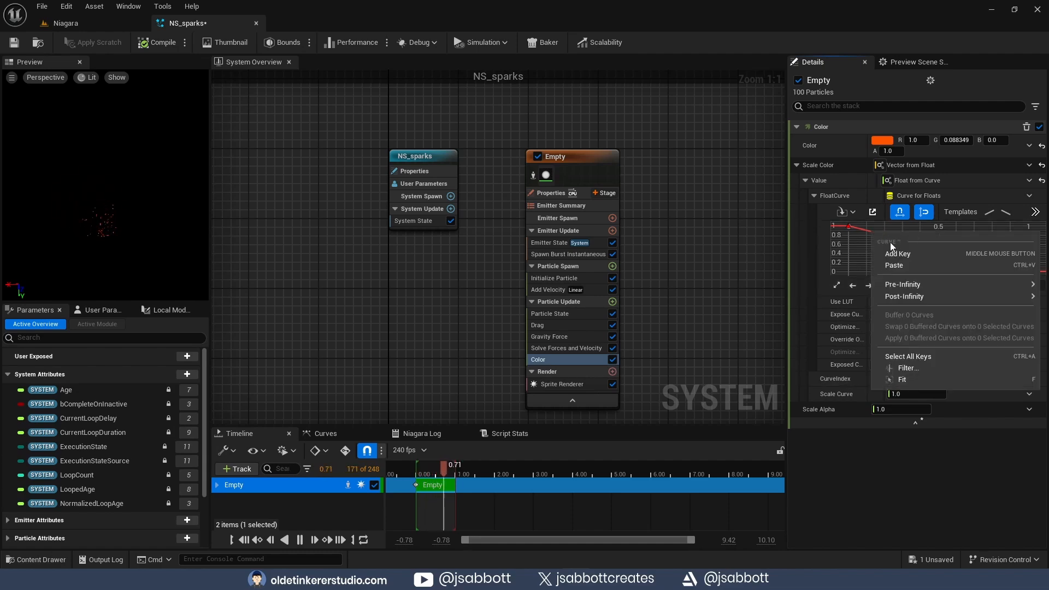
left_click(899, 256)
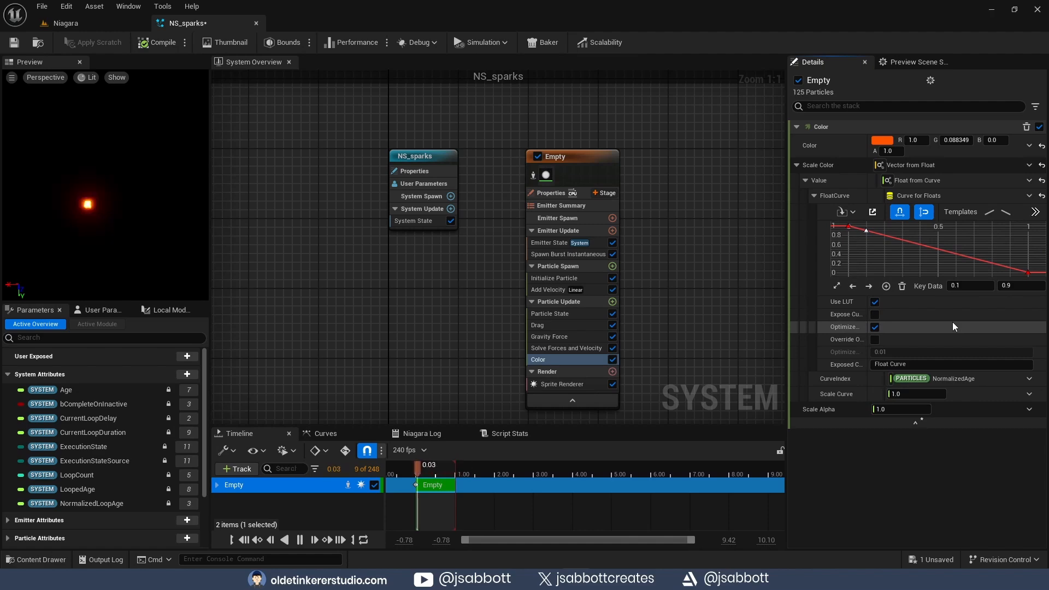
left_click(1027, 286)
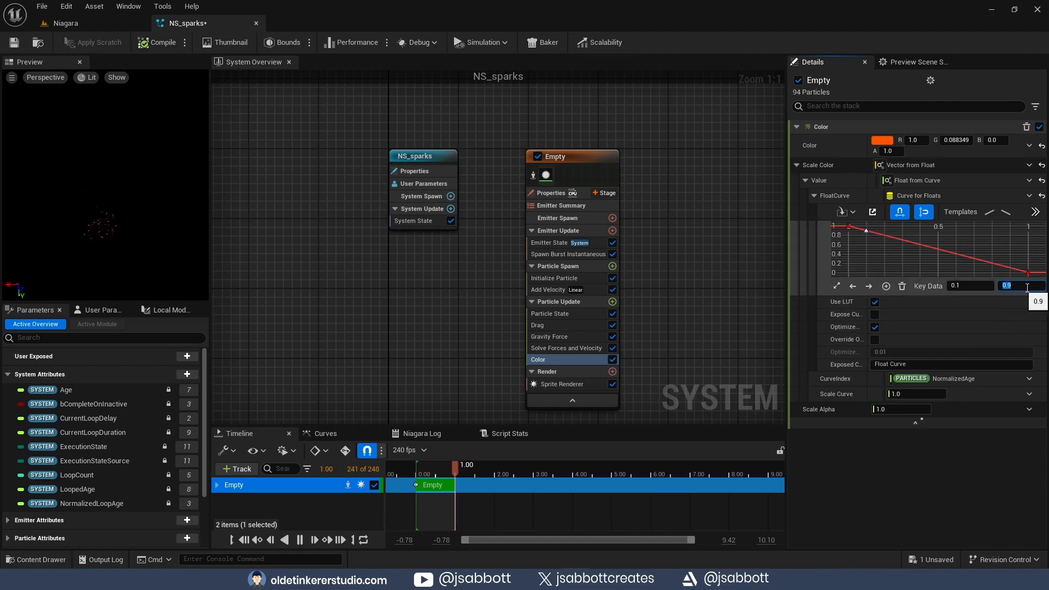
type(".4")
key("Return")
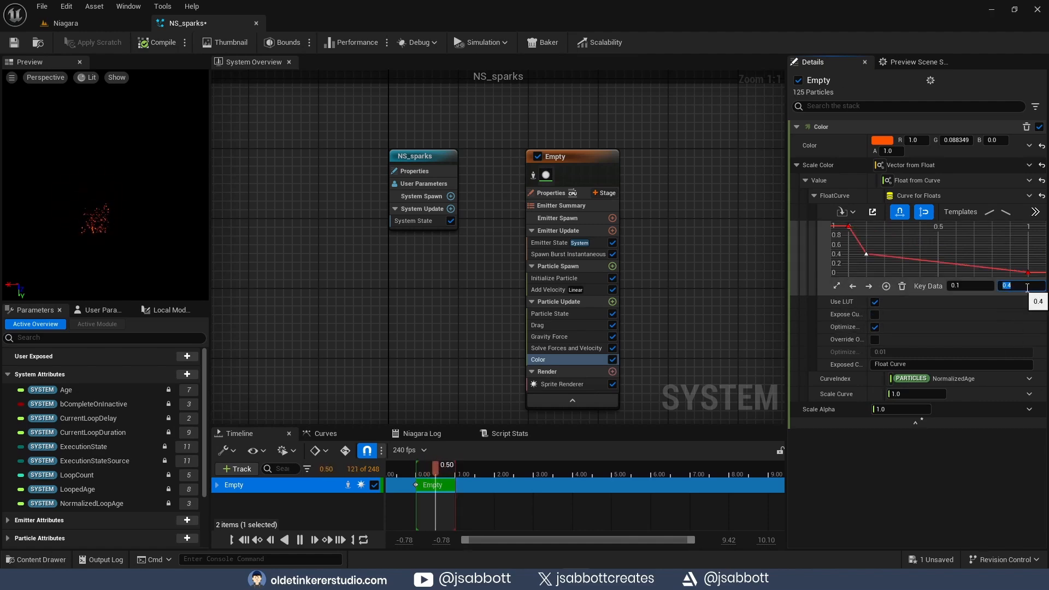
- Add a Scale Sprite Size module to the Particle Update group of the Empty emitter
left_click(613, 302)
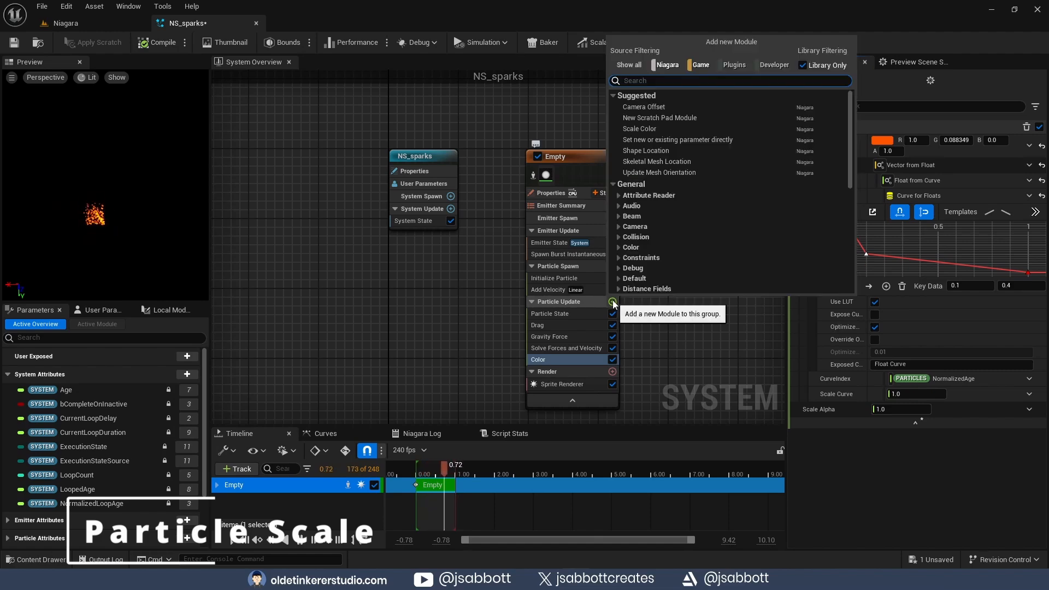
type("scale sprite")
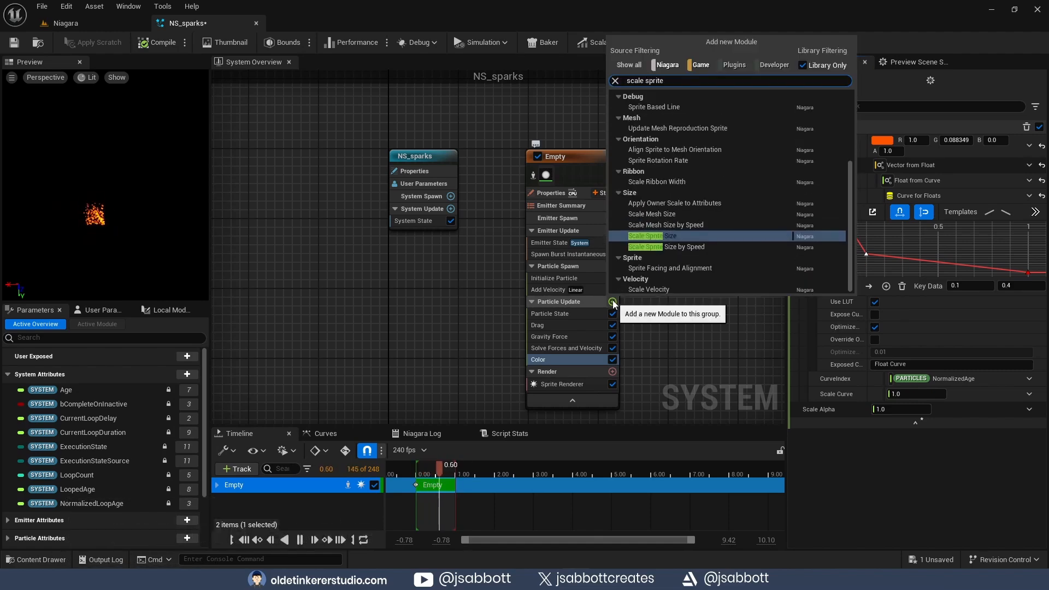
left_click(676, 236)
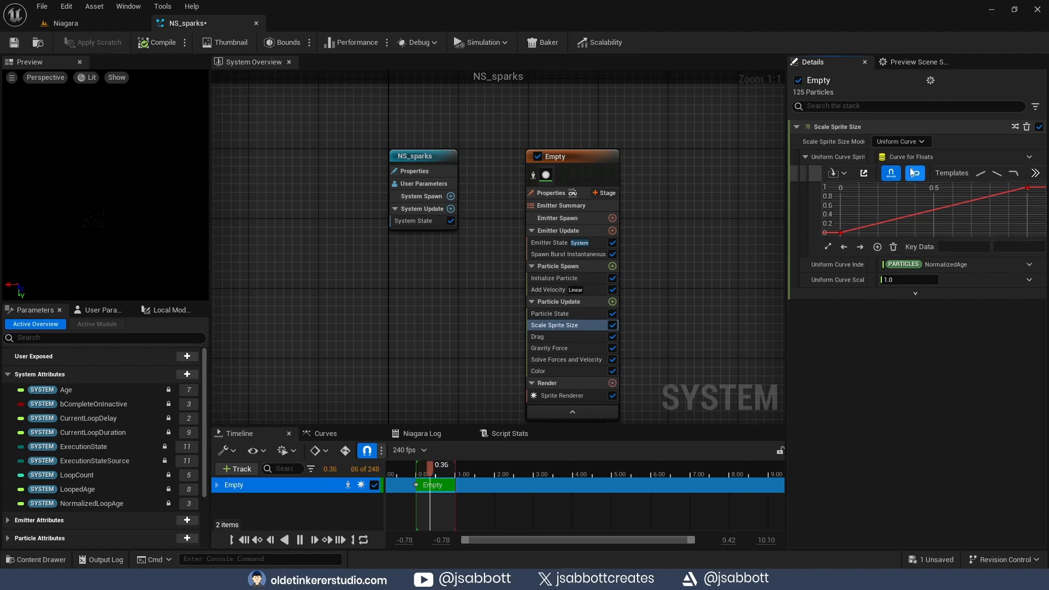
- Set the Scale Sprite Size Mode to Non-Uniform Curve and unpin the X curve so only Y is shown
left_click(897, 142)
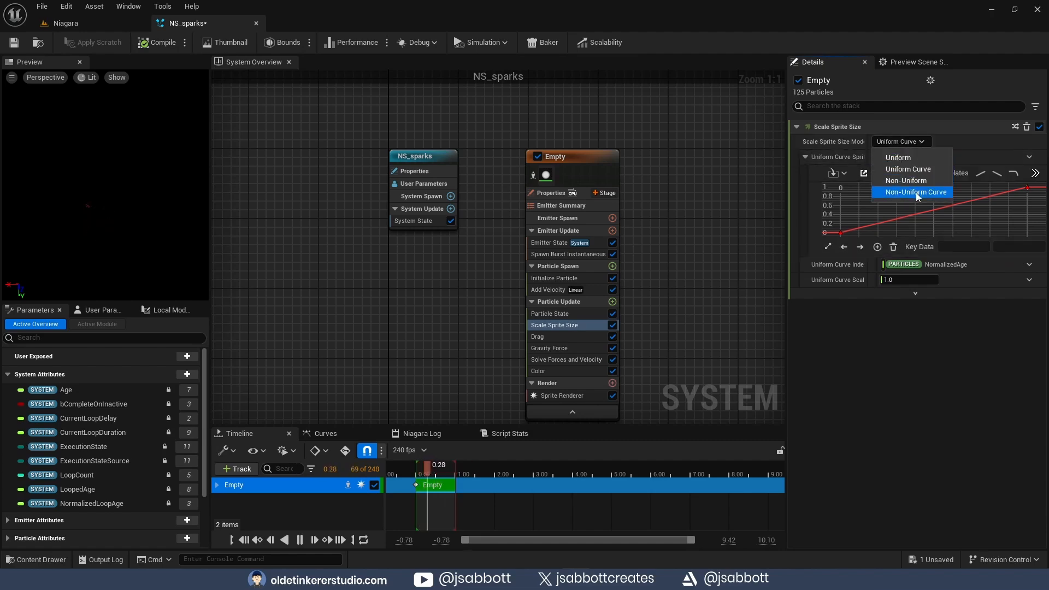
left_click(916, 193)
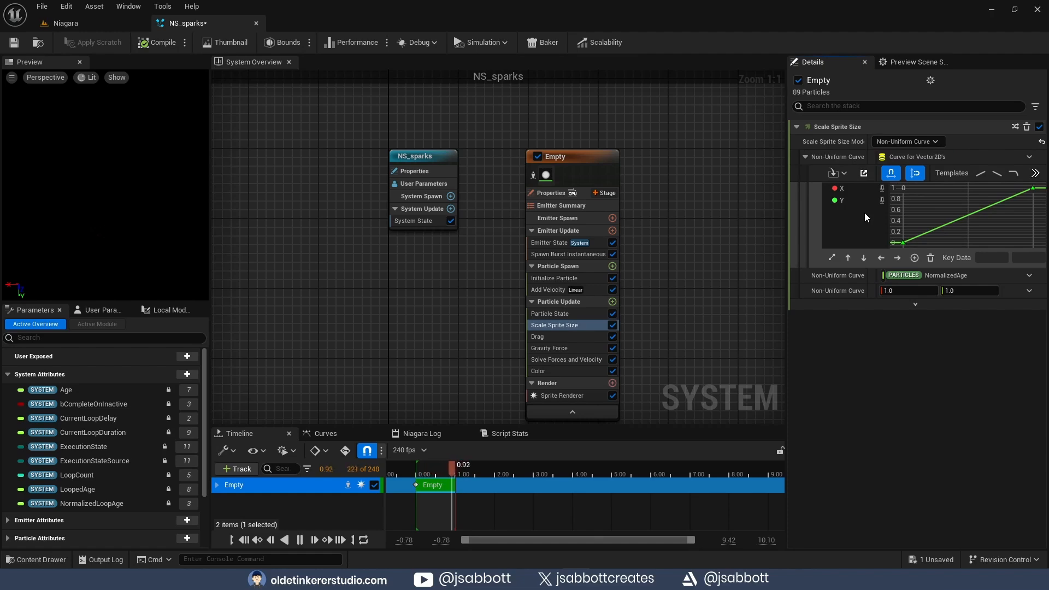
left_click(881, 188)
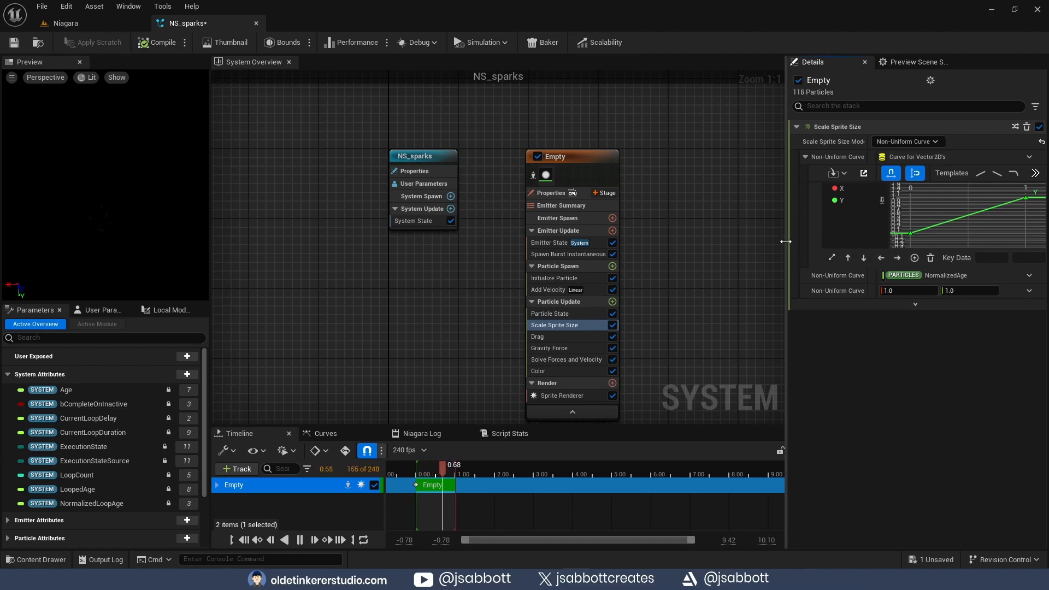
- Set the first key of the sprite size Y curve to time 0 and value 1
left_click_drag(788, 242, 698, 242)
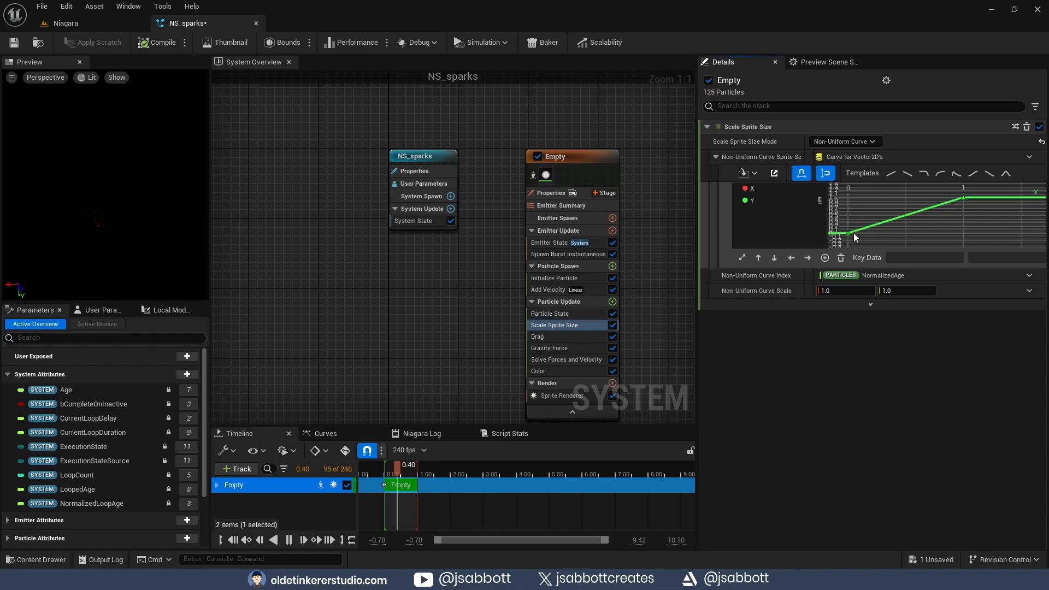
left_click(849, 235)
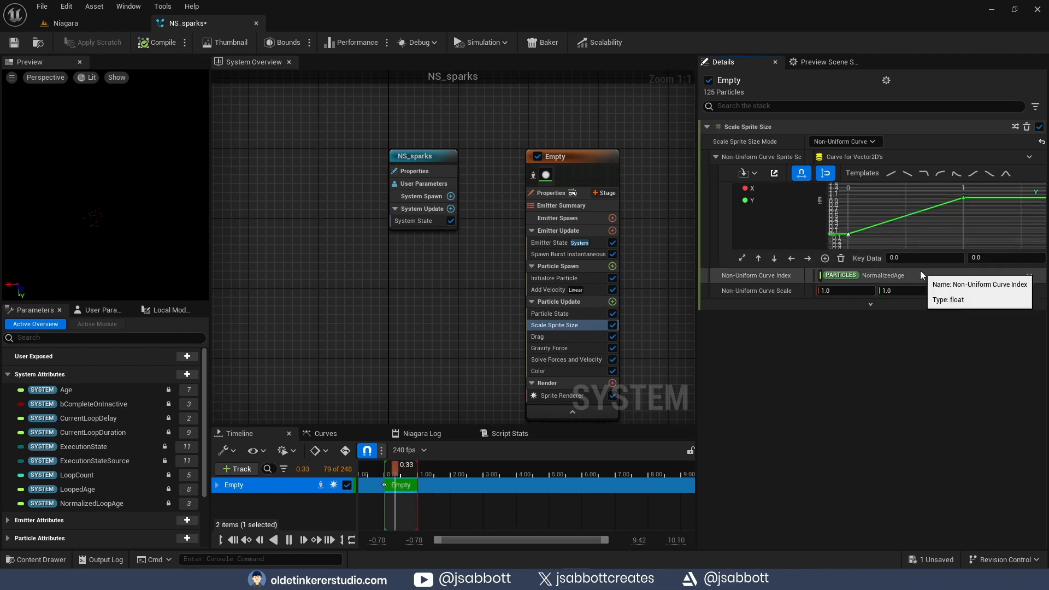
left_click(913, 256)
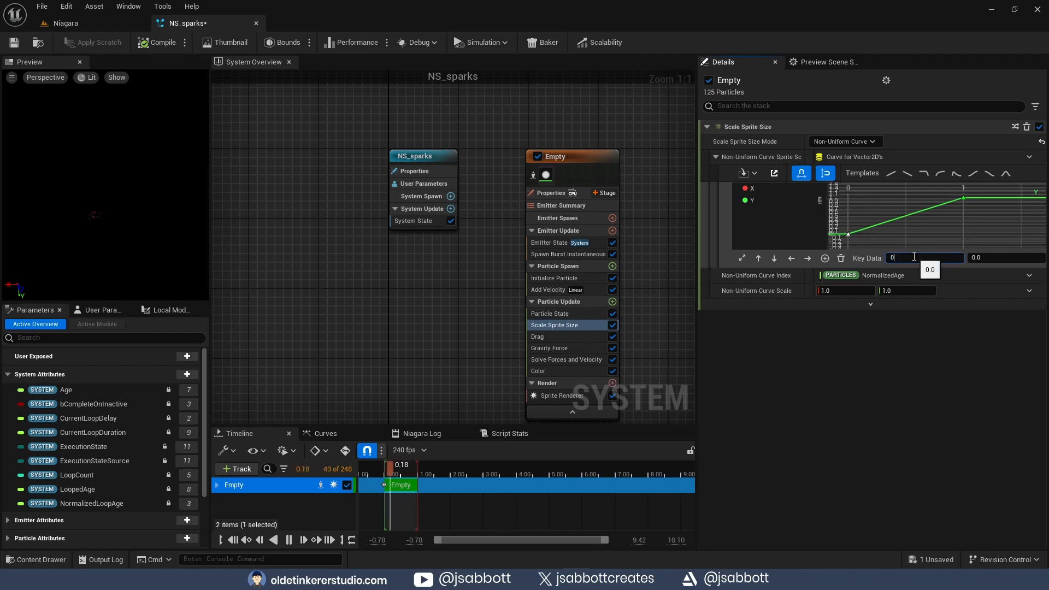
type("0")
key("Tab")
type("1")
key("Return")
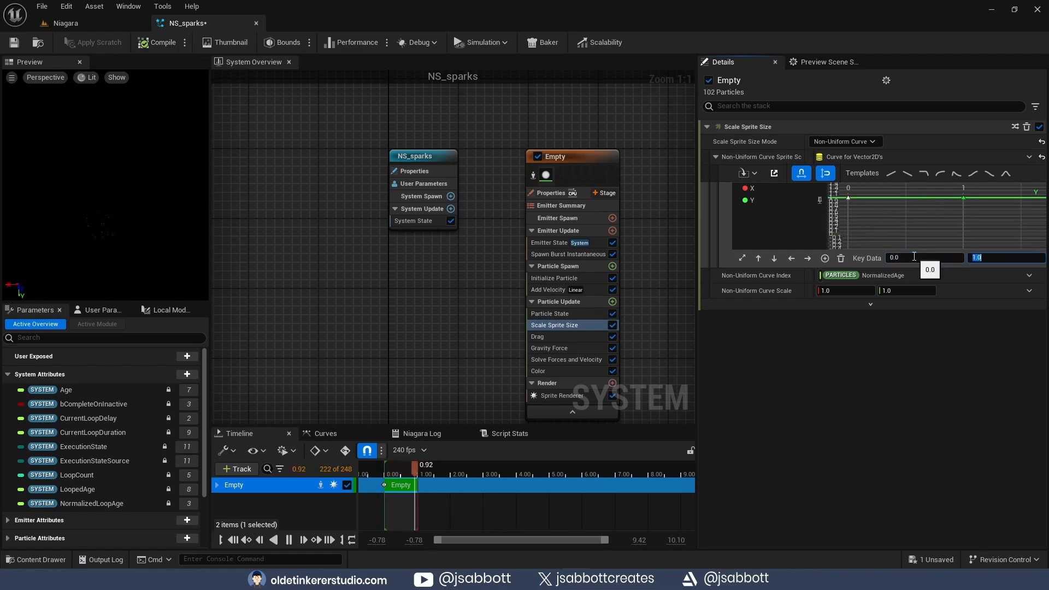
- Set the last key of the sprite size Y curve to time 1 and value 0
left_click(964, 199)
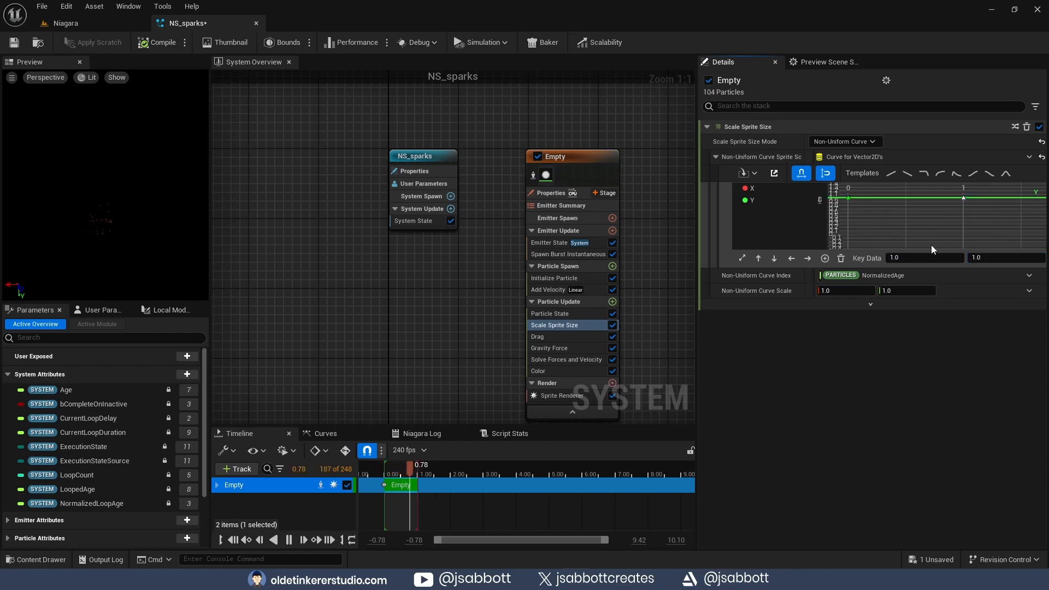
left_click(927, 256)
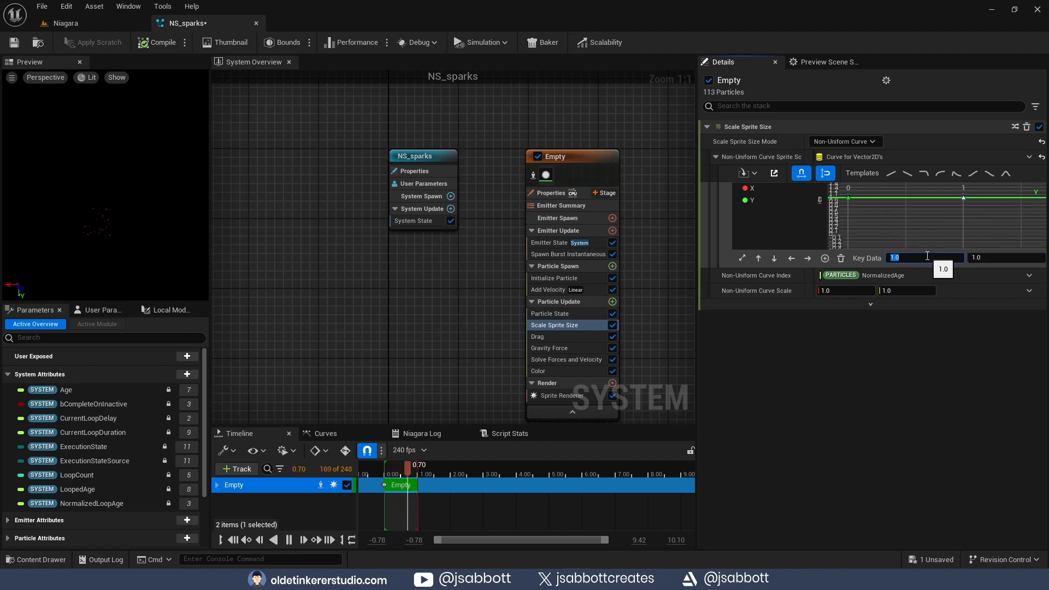
type("1")
key("Tab")
type("0")
key("Return")
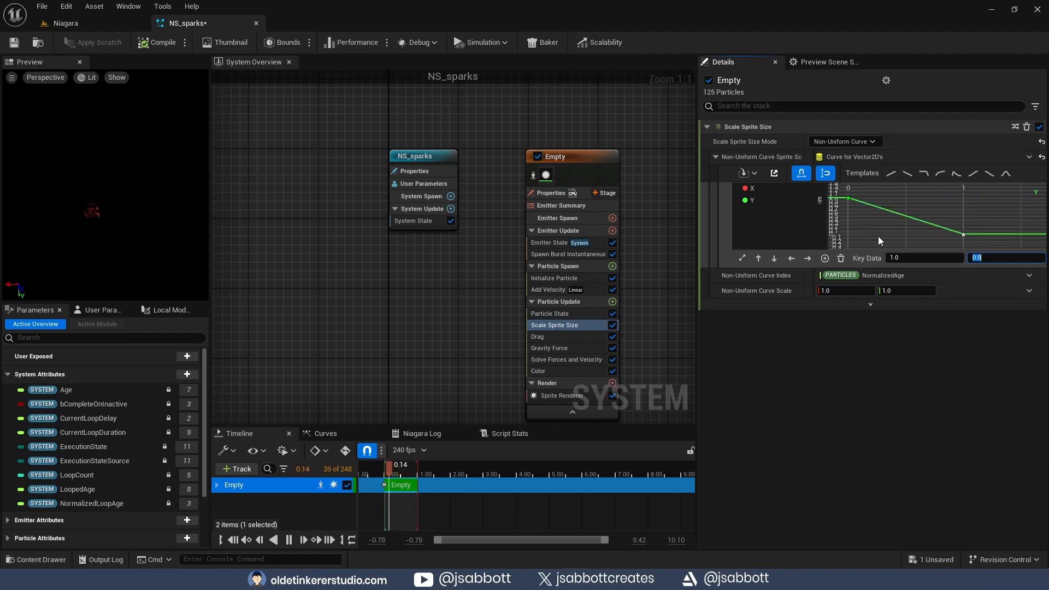
- Change the first key of the sprite size Y curve to User cubic interpolation
mouse_move(849, 201)
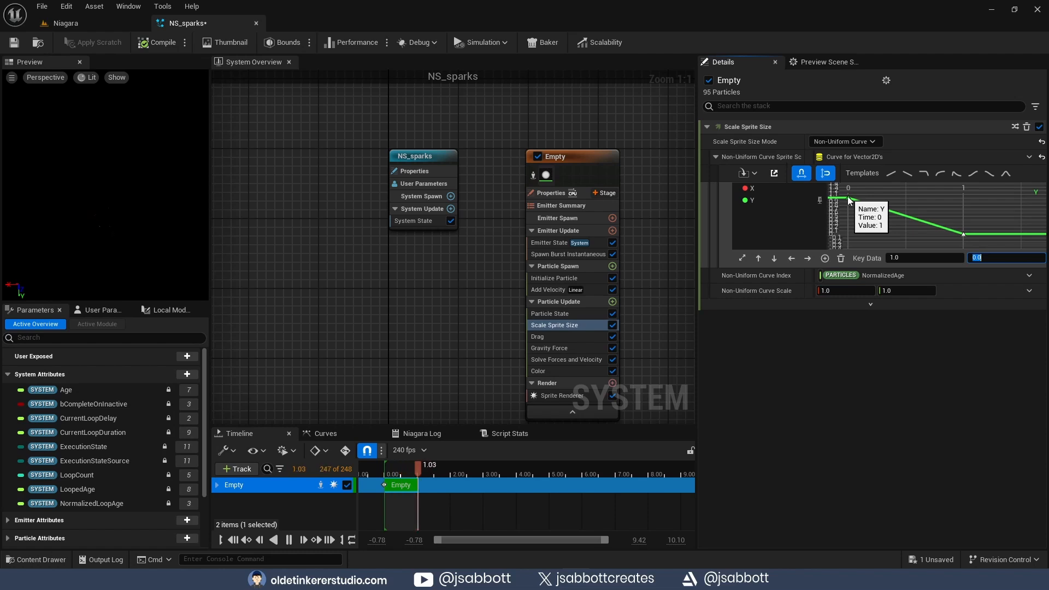
left_click(848, 201)
right_click(849, 198)
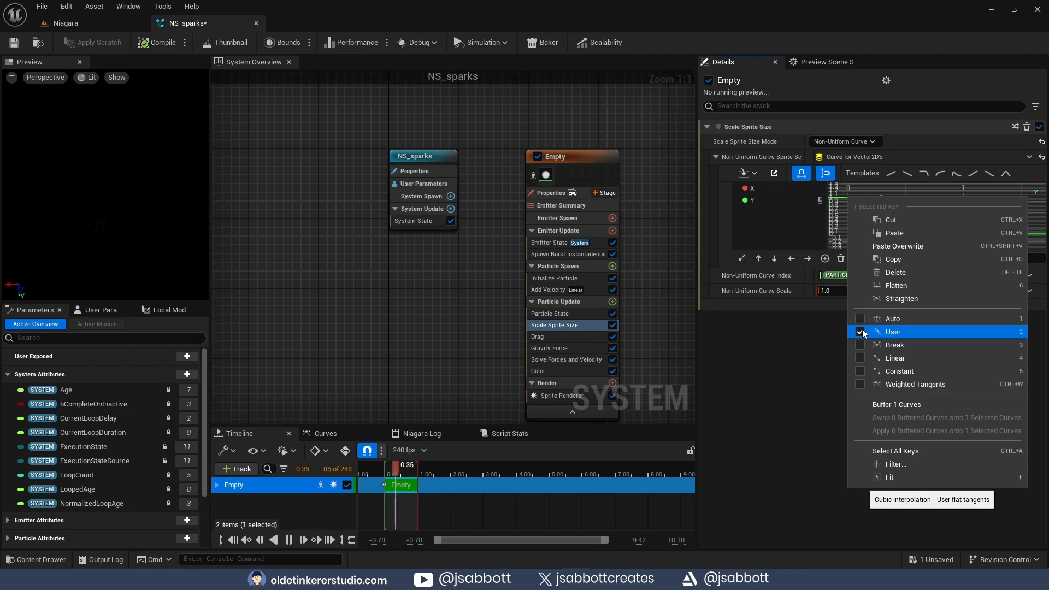
left_click(762, 361)
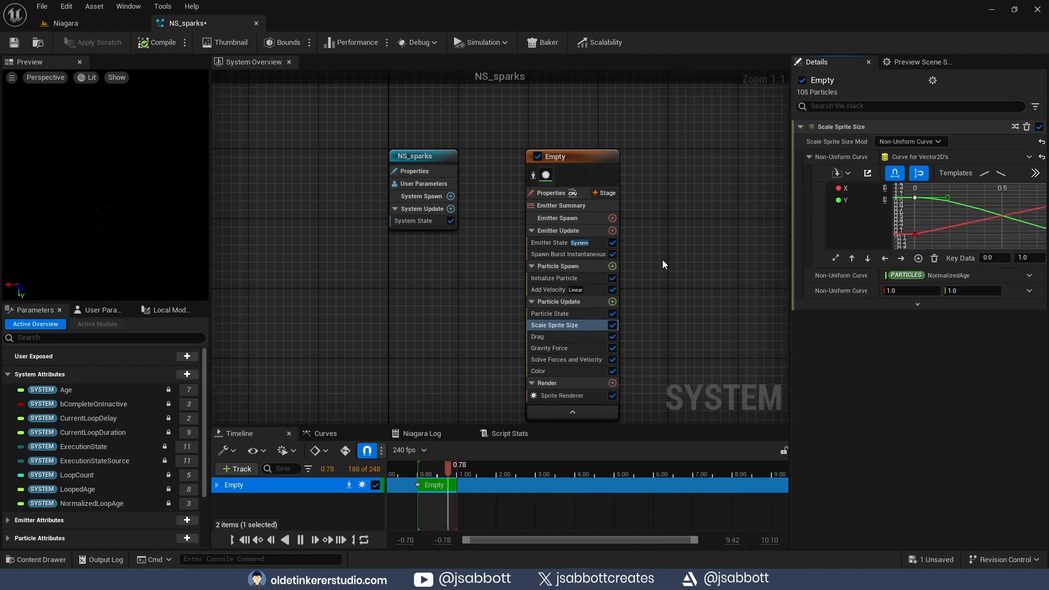
- Set the Sim Target in the Empty emitter's properties to GPUCompute Sim
left_click(553, 192)
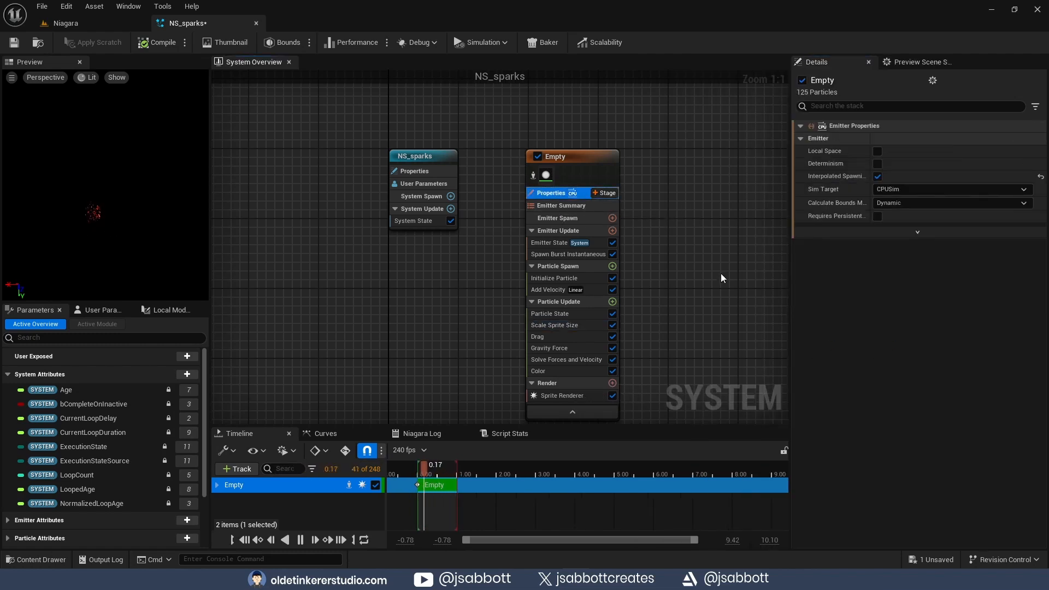
left_click(904, 189)
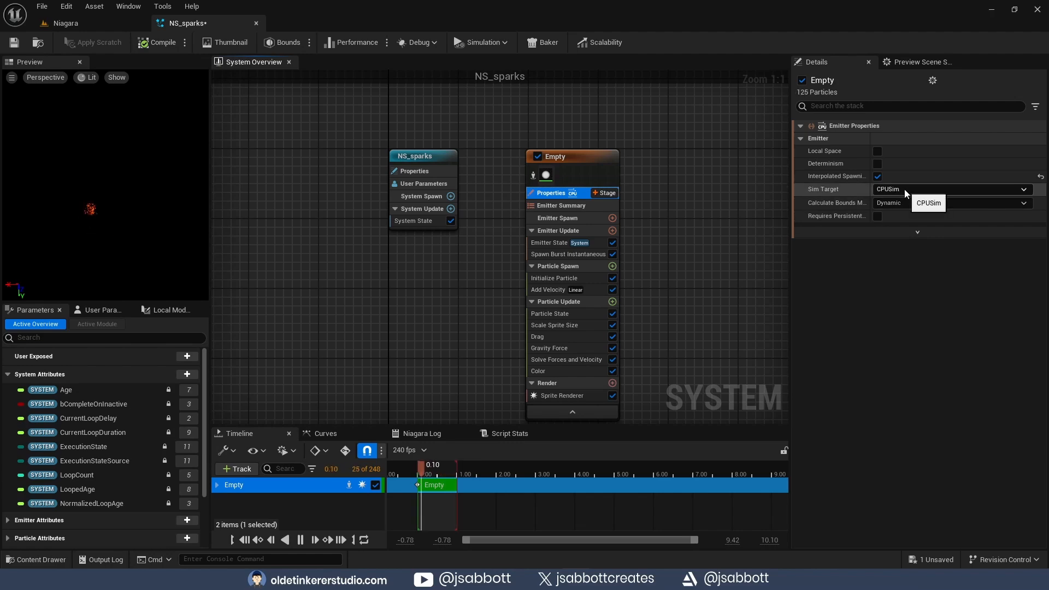
left_click(904, 211)
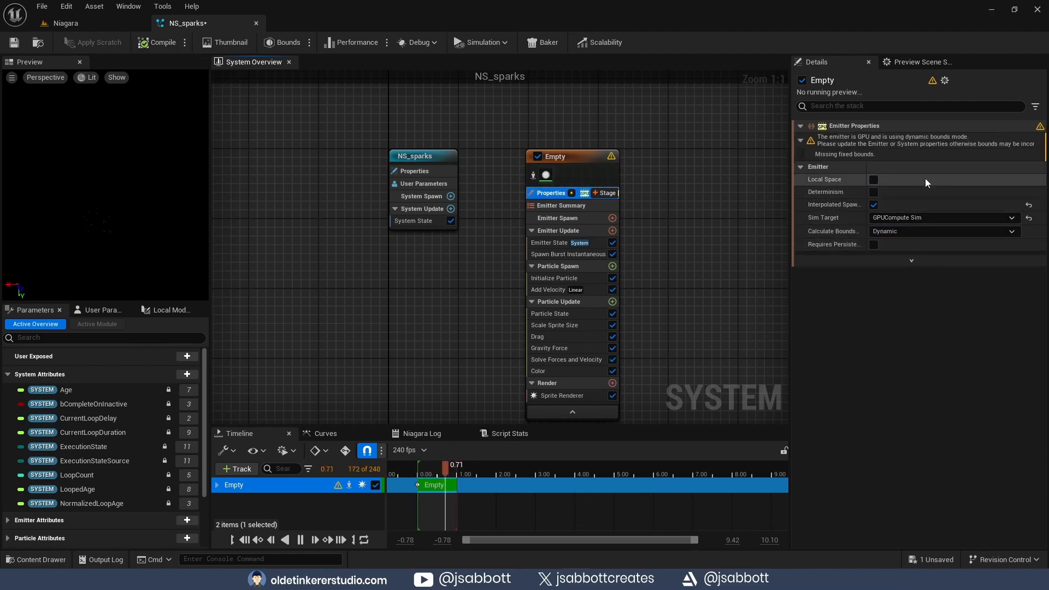
- Set the emitter's Calculate Bounds Mode to Fixed and enable Local Space
left_click(904, 234)
left_click(906, 254)
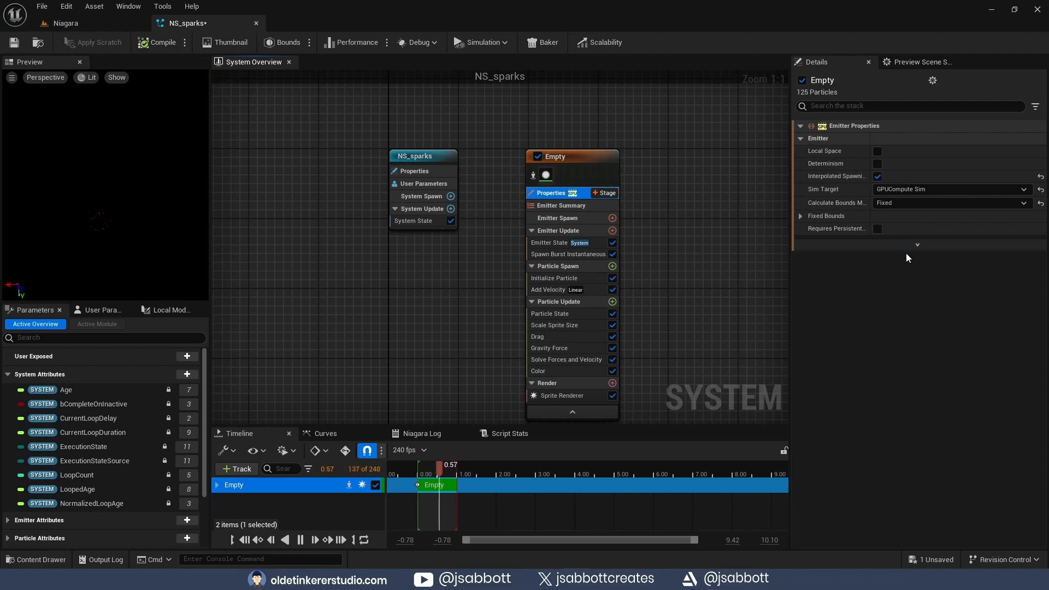
left_click(878, 152)
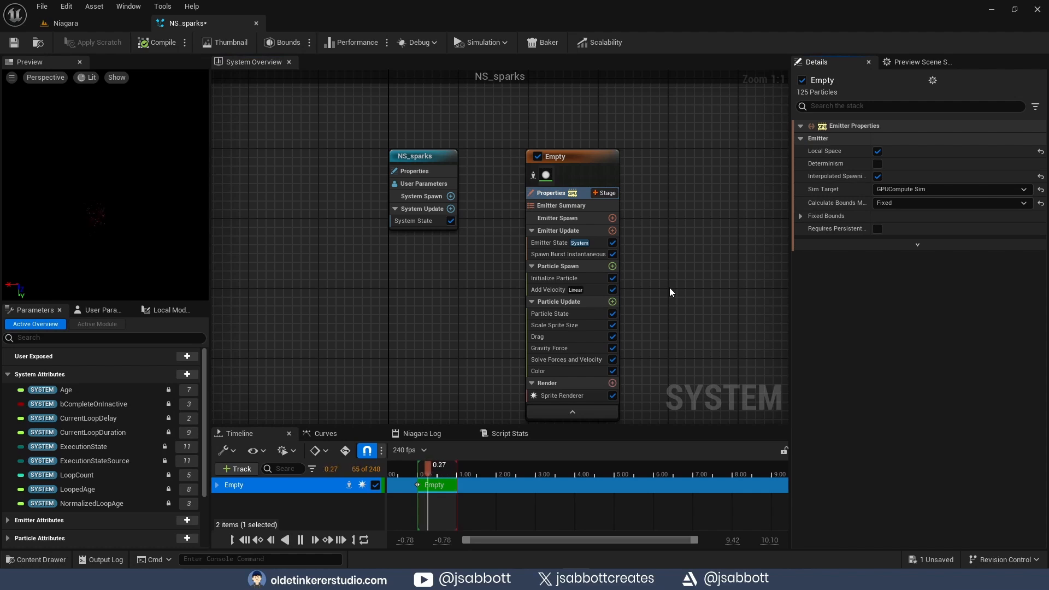
- Set the Loop Duration in the NS_sparks System State to 3
left_click(417, 222)
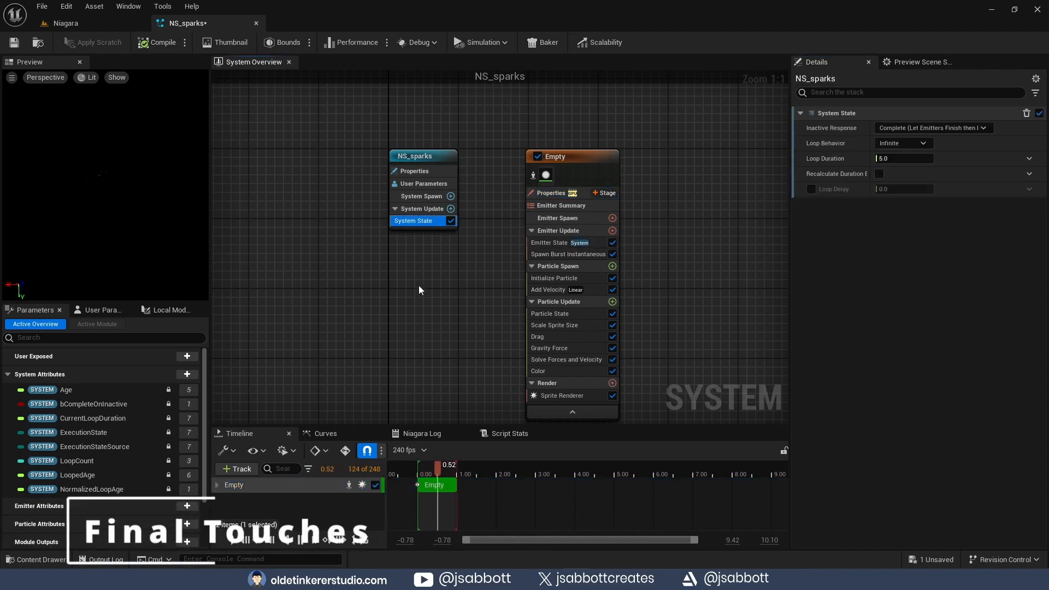
left_click(904, 158)
type("3")
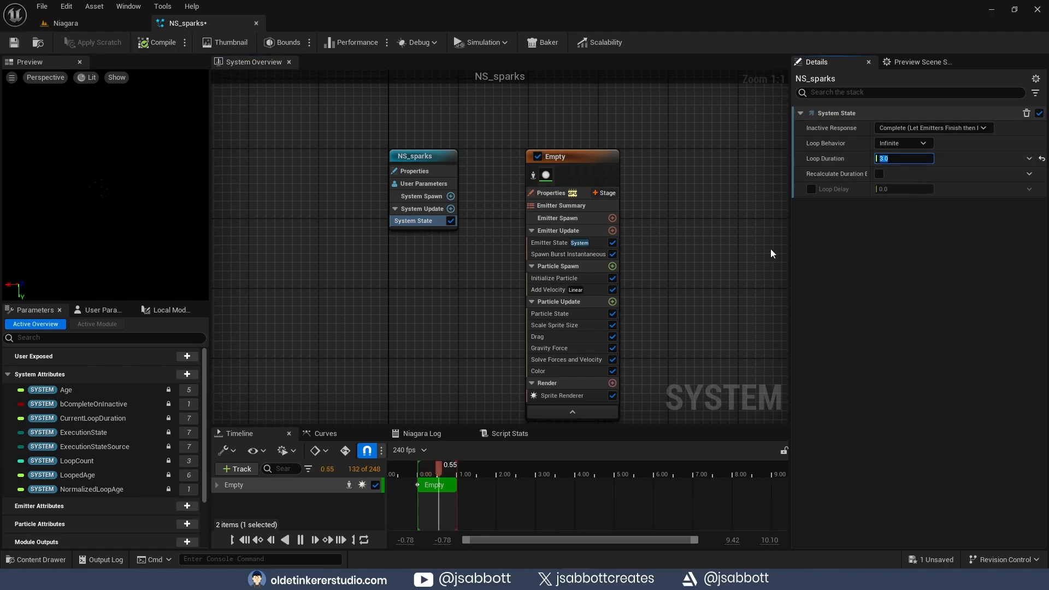
- Add a Collision module to the Particle Update group of the Empty emitter
left_click(613, 302)
type("colli")
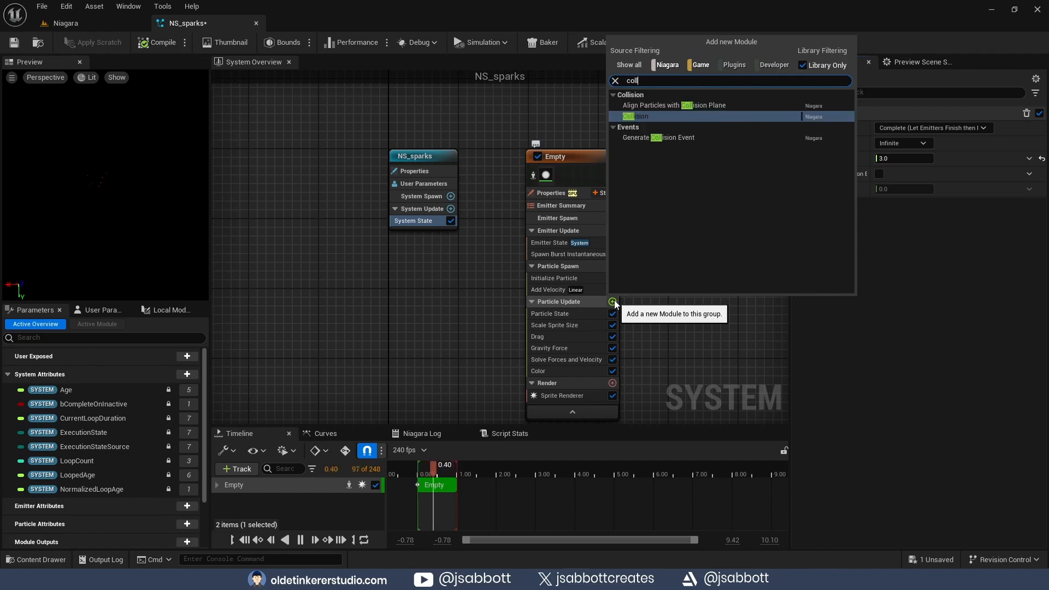
left_click(651, 117)
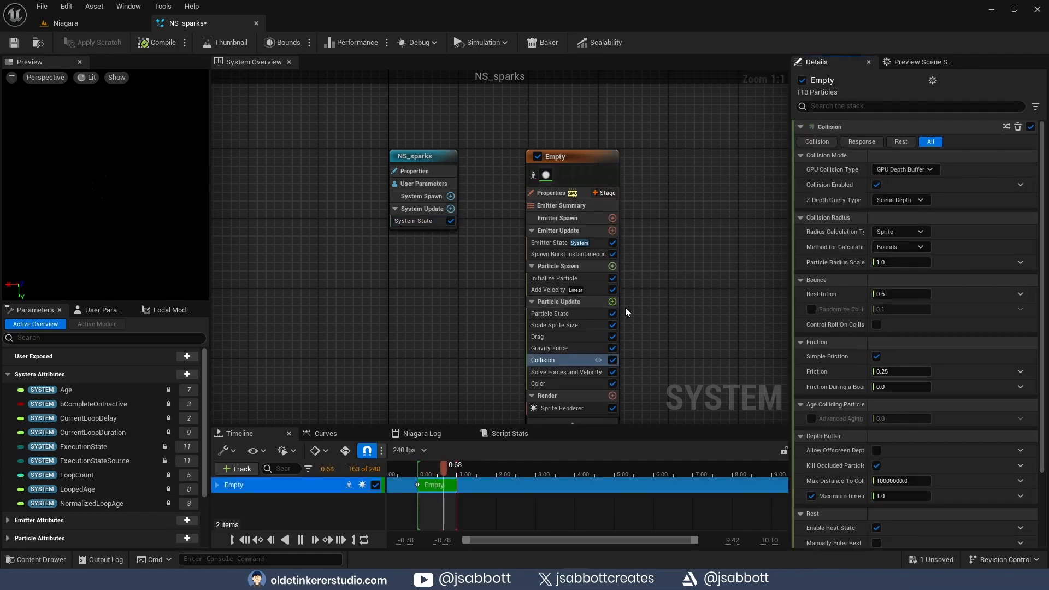
- Add a Curl Noise Force module to the Particle Update group of the Empty emitter
left_click(613, 302)
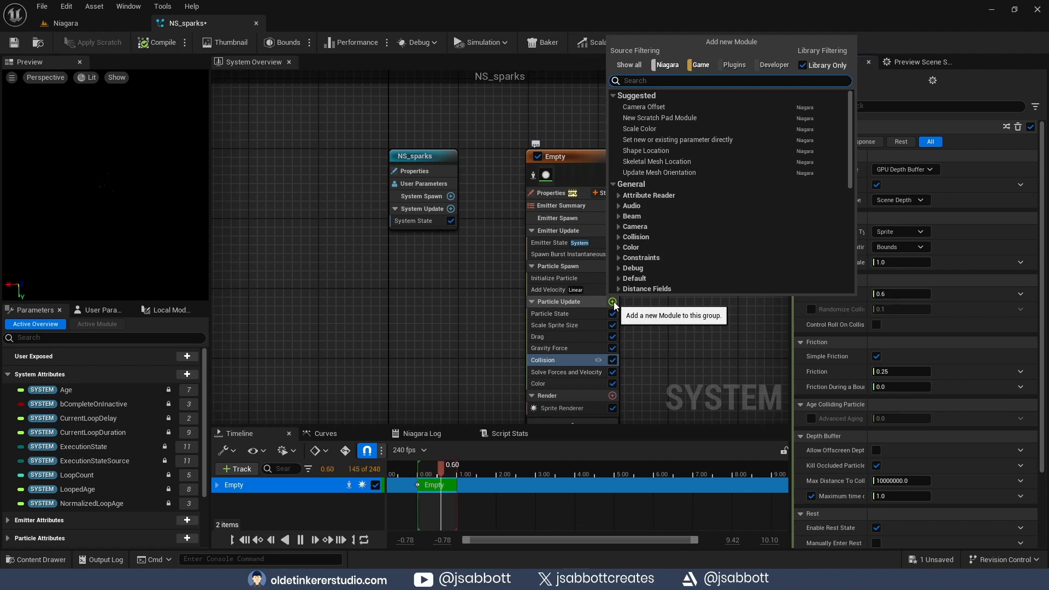
type("curl")
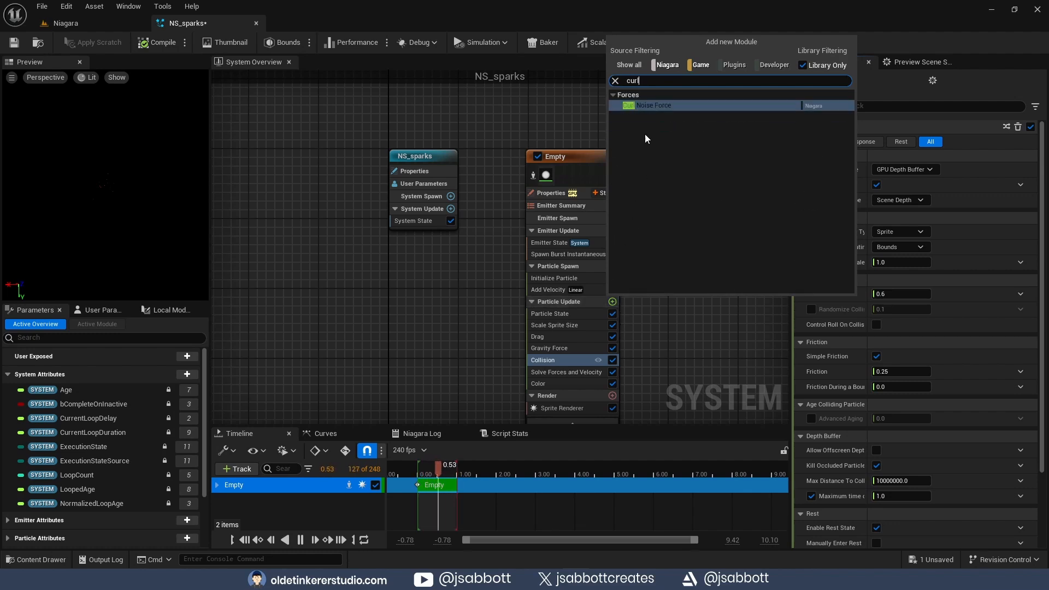
left_click(653, 106)
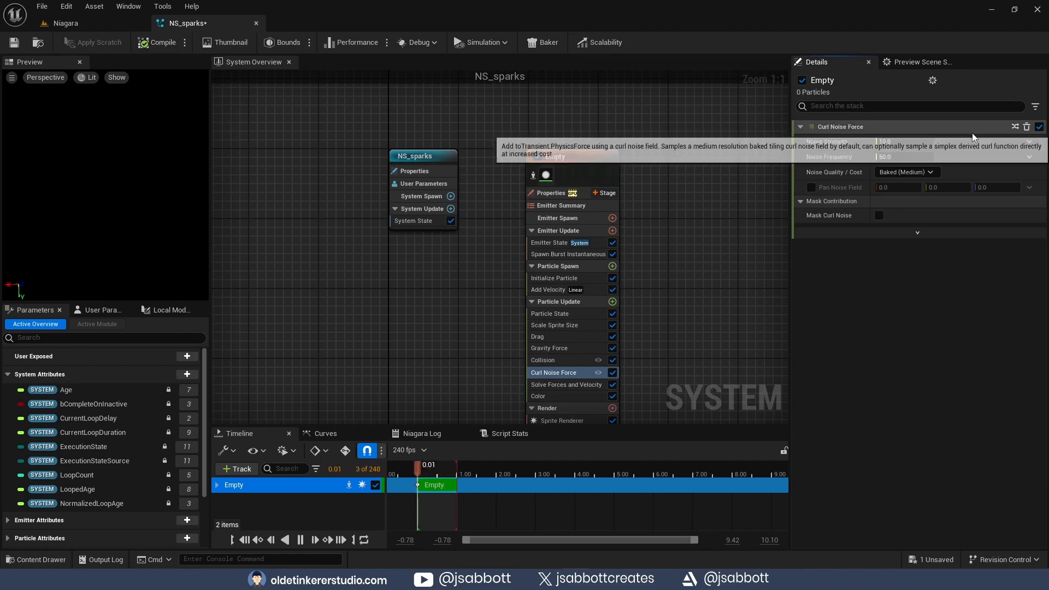
- Set the Curl Noise Force strength to 255 and frequency to 15, enable Pan Noise Field, and save the NS_sparks system
left_click(914, 142)
type("255")
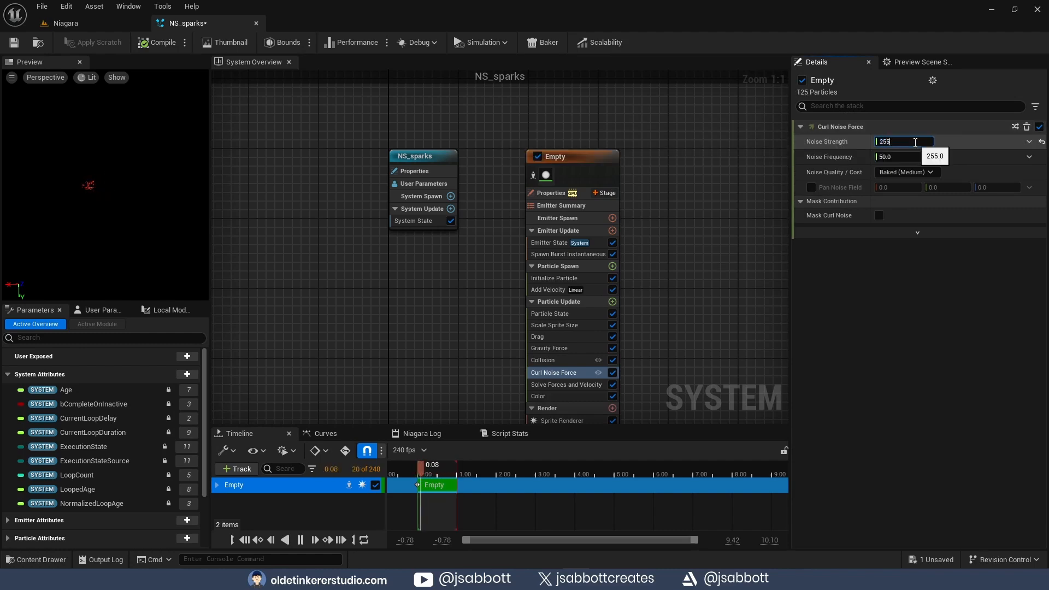
key("Tab")
type("15")
key("Return")
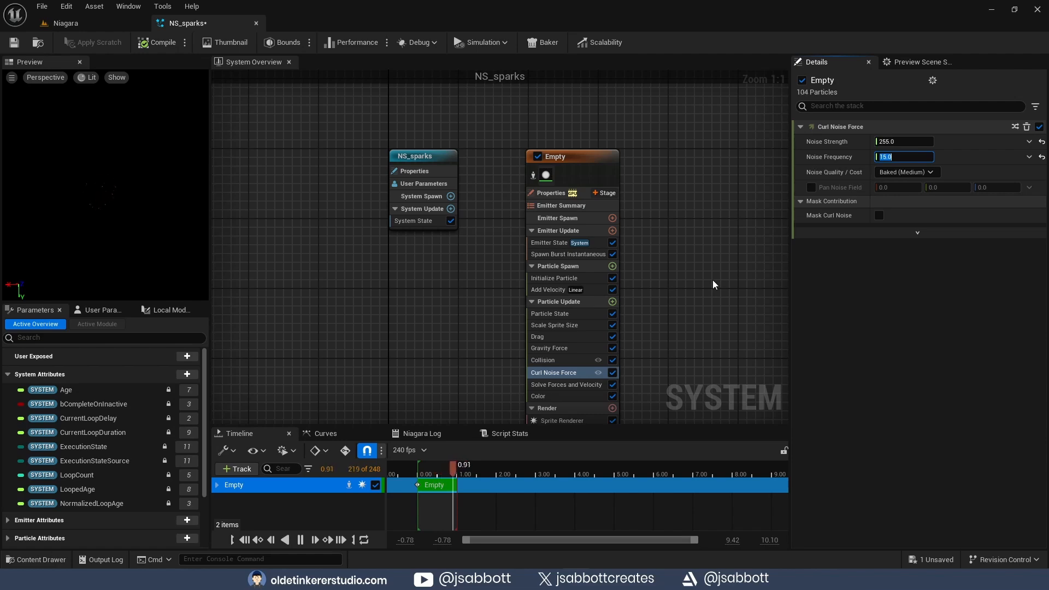
left_click(812, 188)
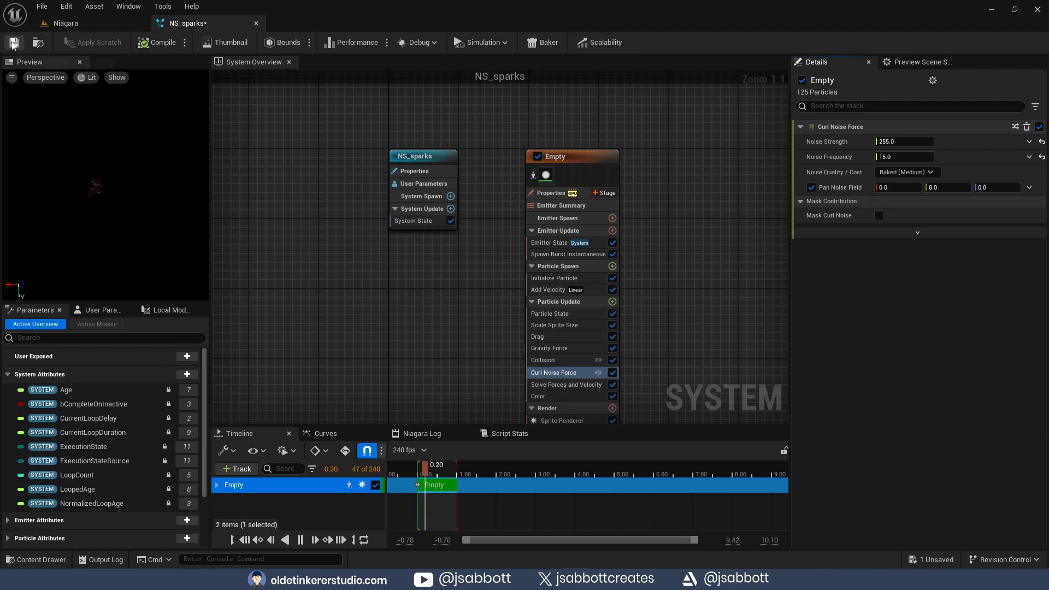
left_click(13, 42)
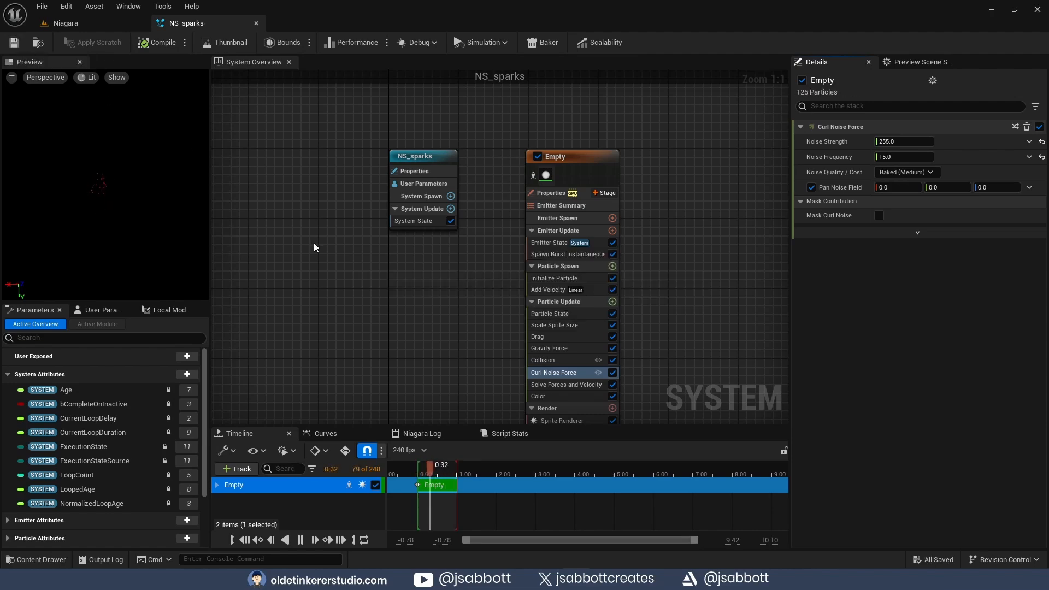
- Place the NS_sparks system on the floor of the Niagara level and raise it to a height of 20
left_click(90, 22)
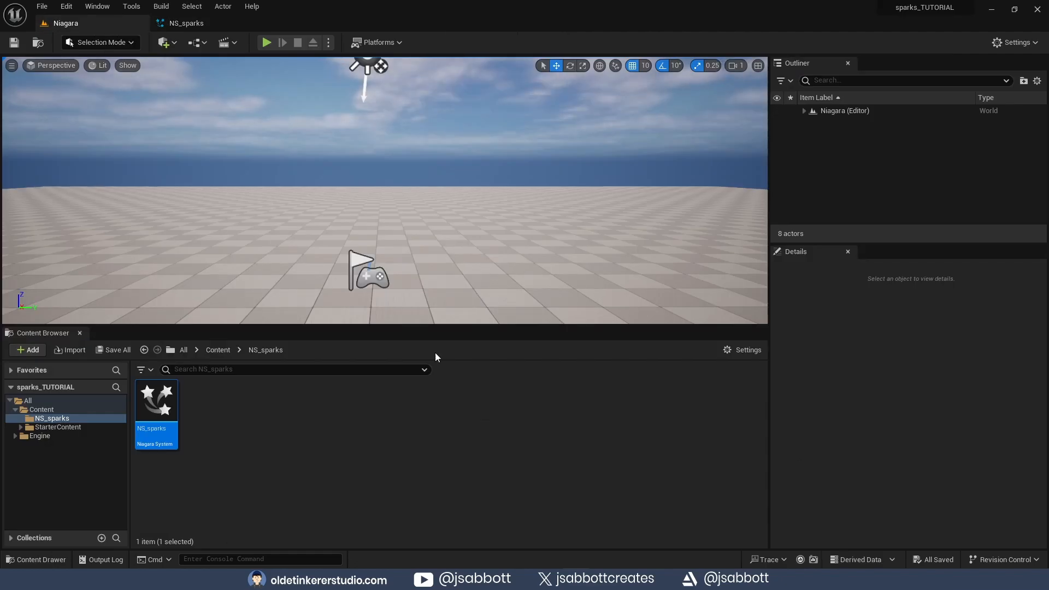
left_click_drag(154, 399, 412, 253)
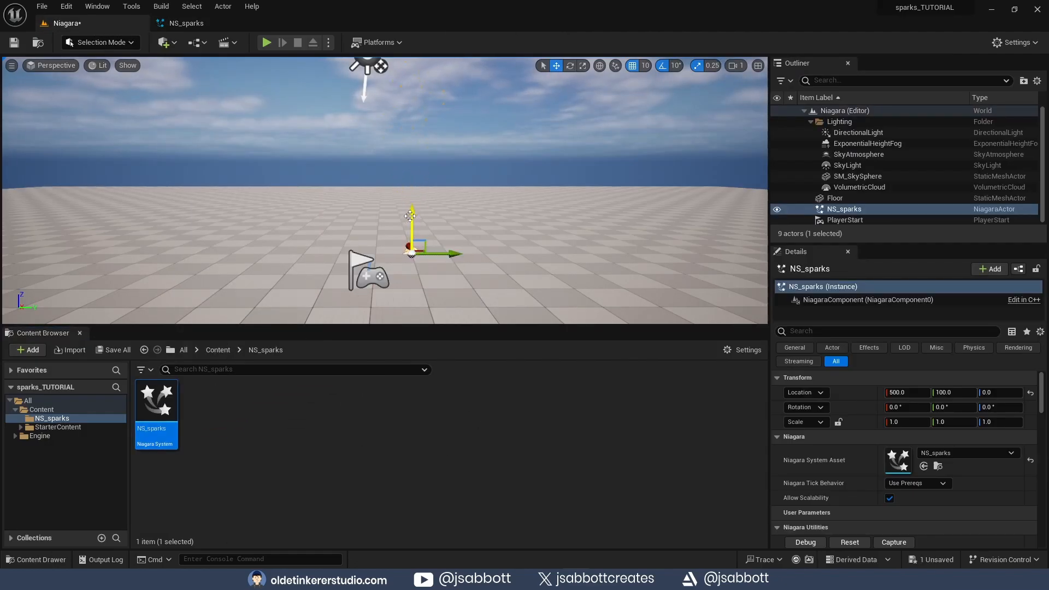
left_click_drag(411, 214, 411, 206)
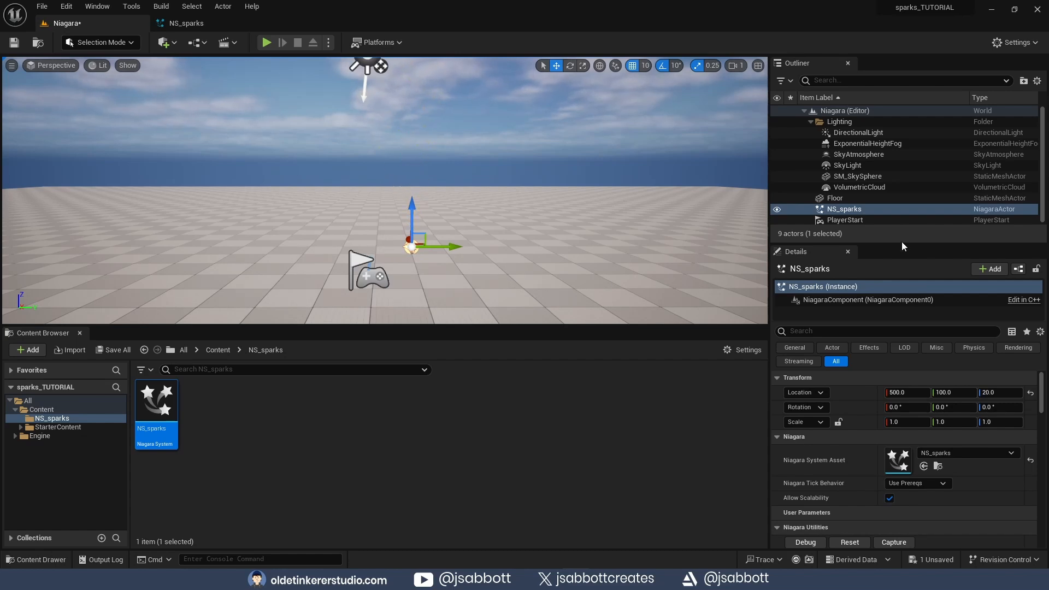
- Set the DirectionalLight's intensity to 0.1 lux
left_click(862, 133)
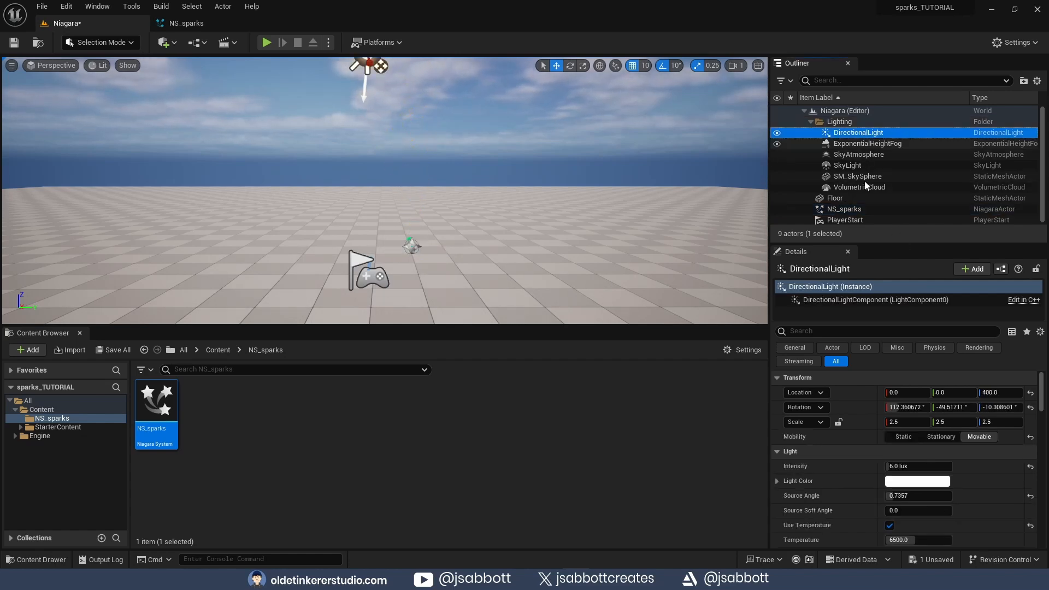
left_click(897, 466)
type("0.1")
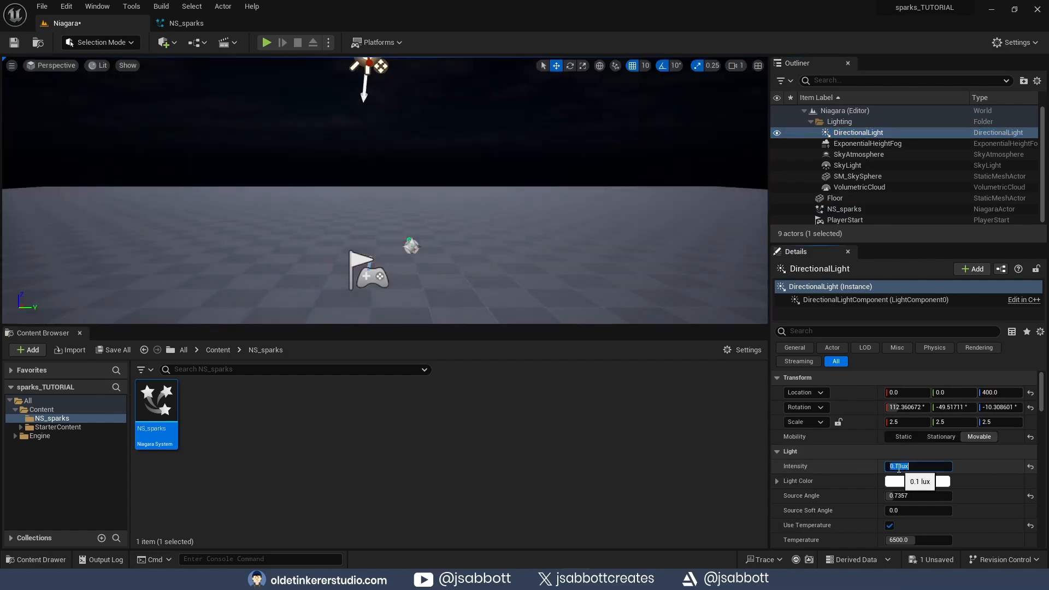
key("Return")
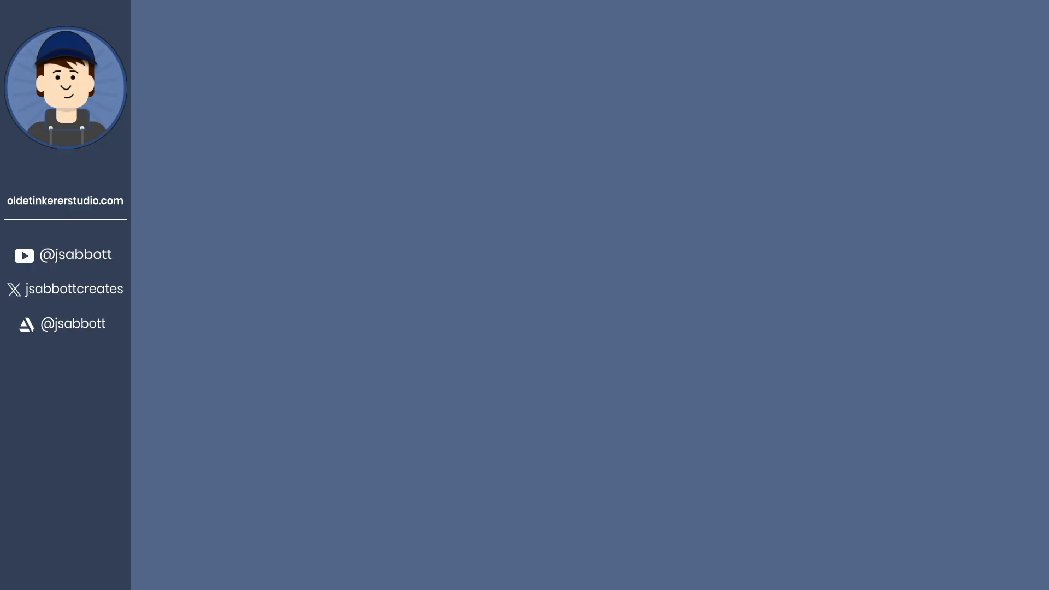